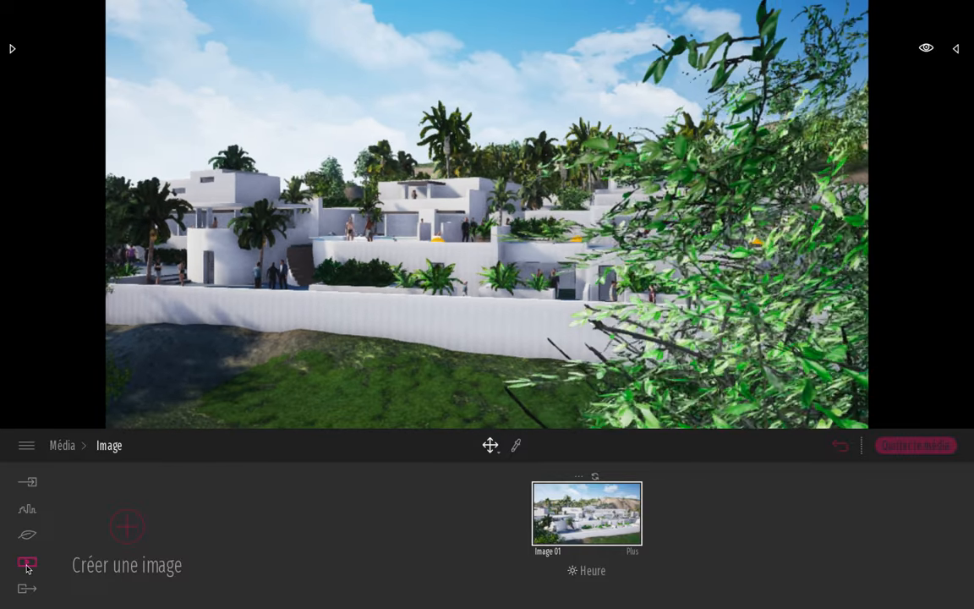
# Show the saved view Image 01 and open the Colorimétrie settings of its visual effects.
pyautogui.click(31, 562)
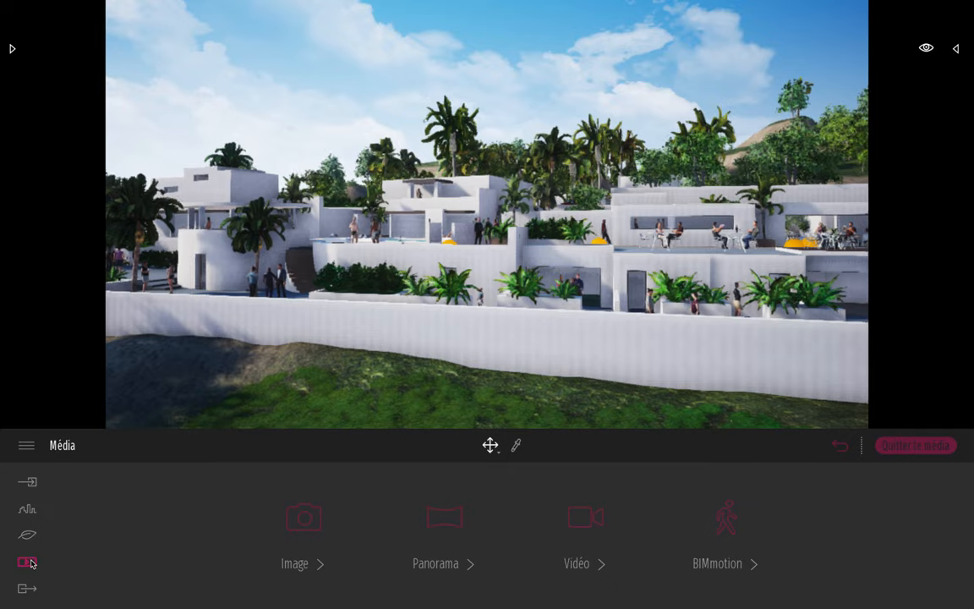
pyautogui.click(306, 519)
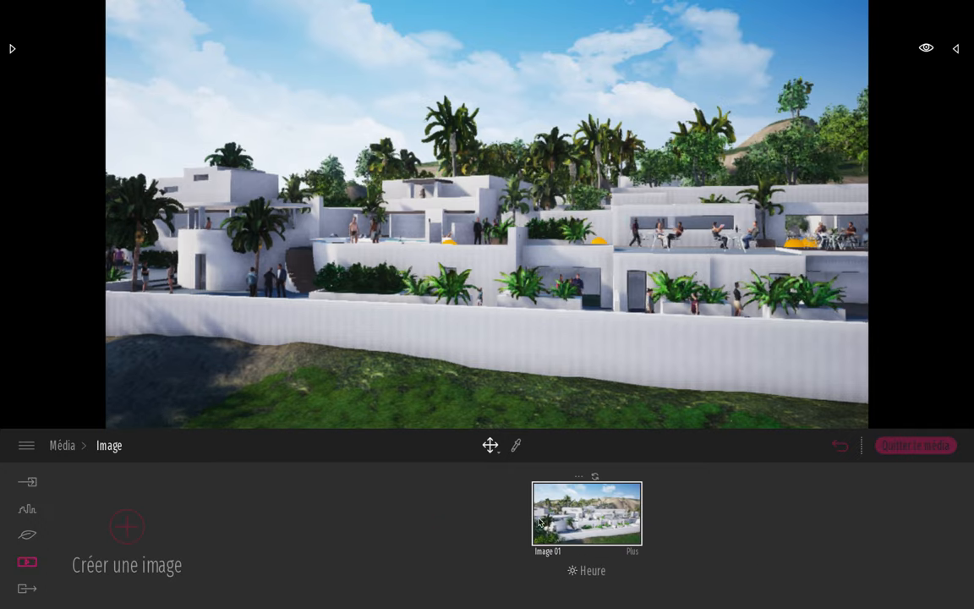
pyautogui.click(592, 511)
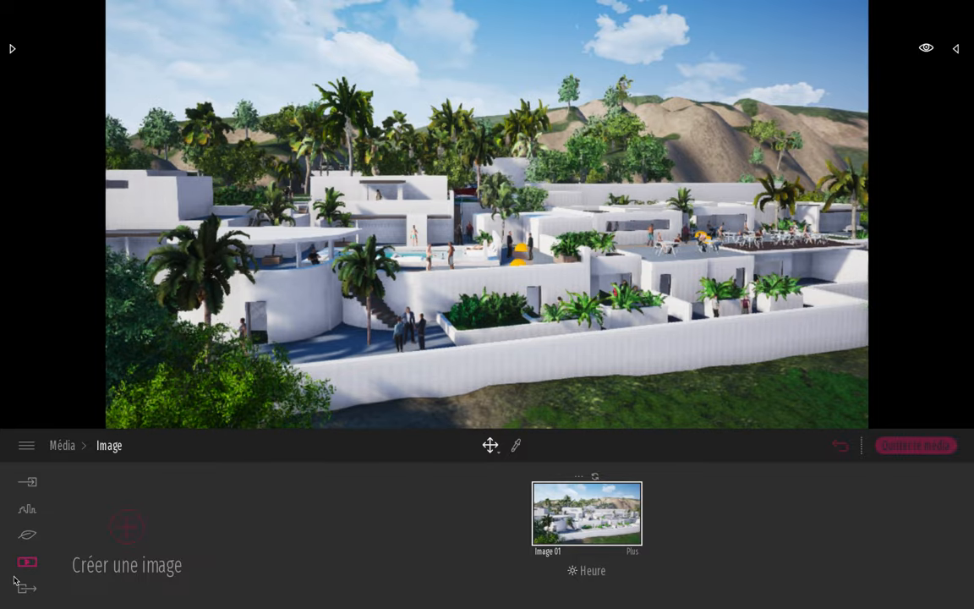
pyautogui.click(632, 552)
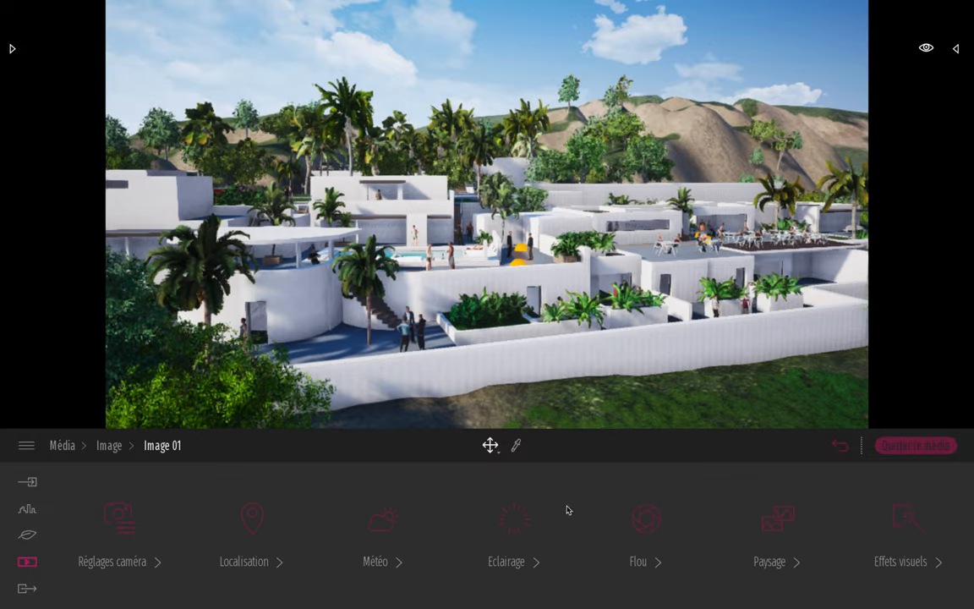
pyautogui.click(905, 514)
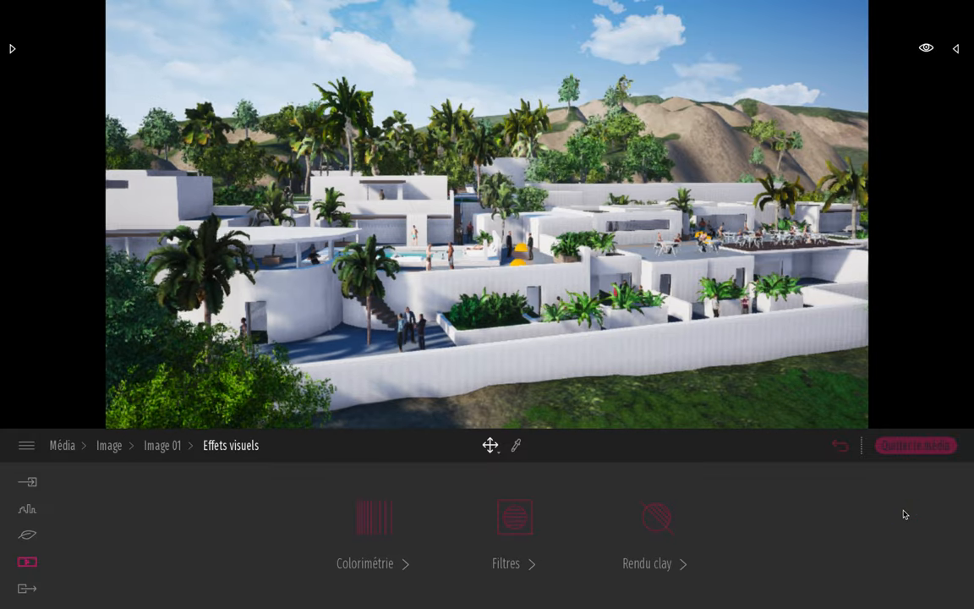
pyautogui.click(374, 523)
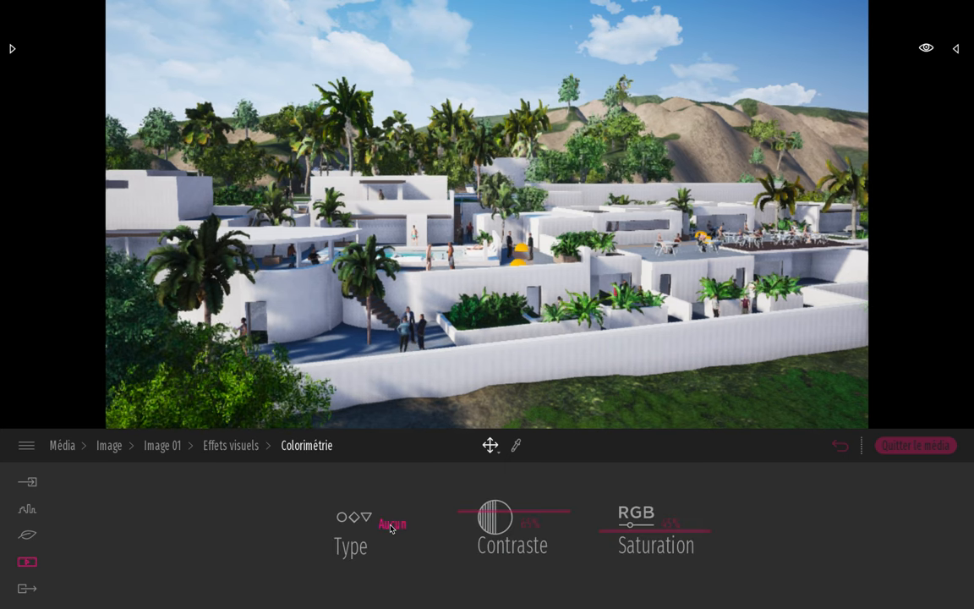
# Try the Copper, Beauty 3, Cine 10, Protanopia and Hip 1 colour types on Image 01, and return the type to Aucun.
pyautogui.click(391, 525)
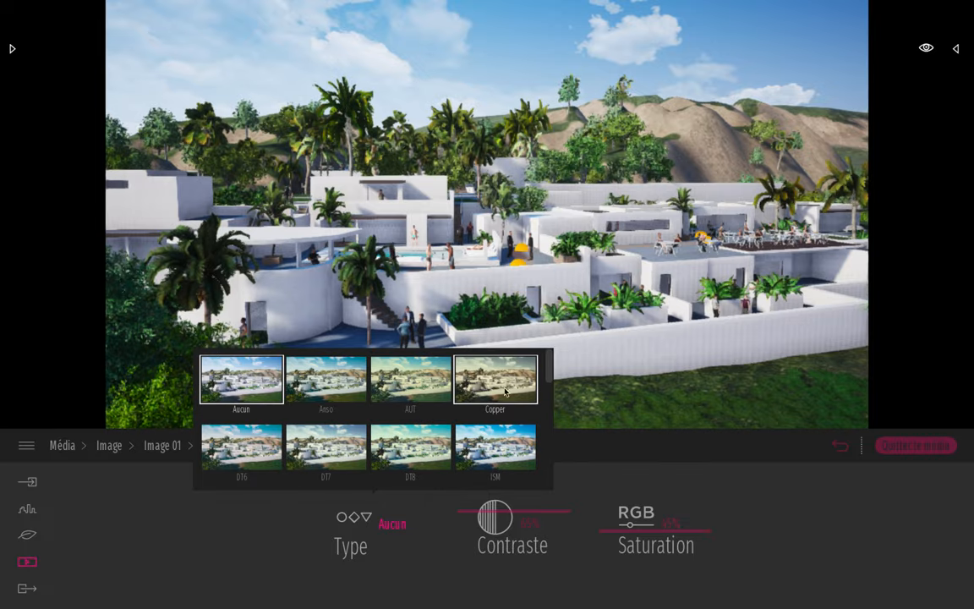
pyautogui.click(537, 380)
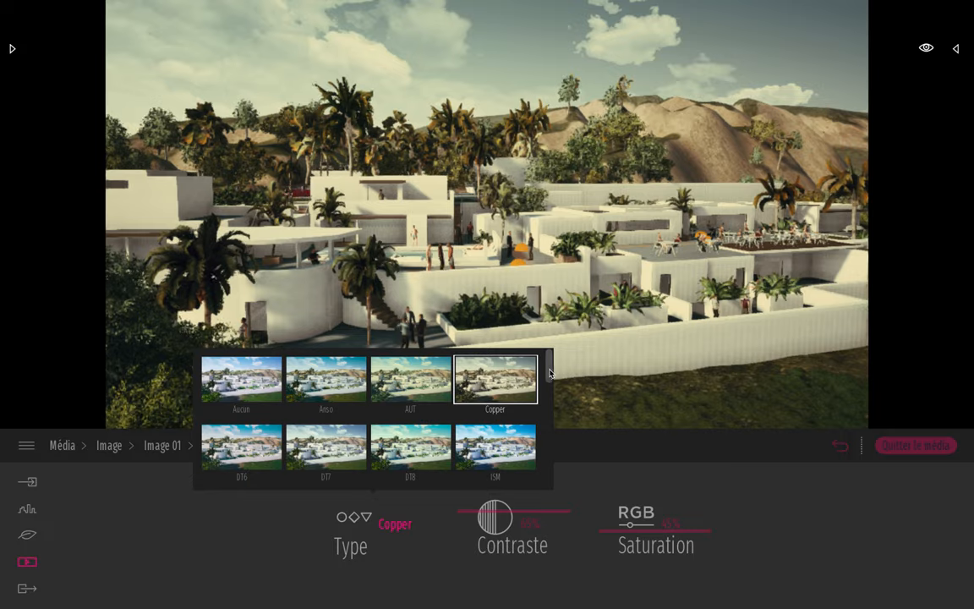
pyautogui.scroll(-5, 541, 384)
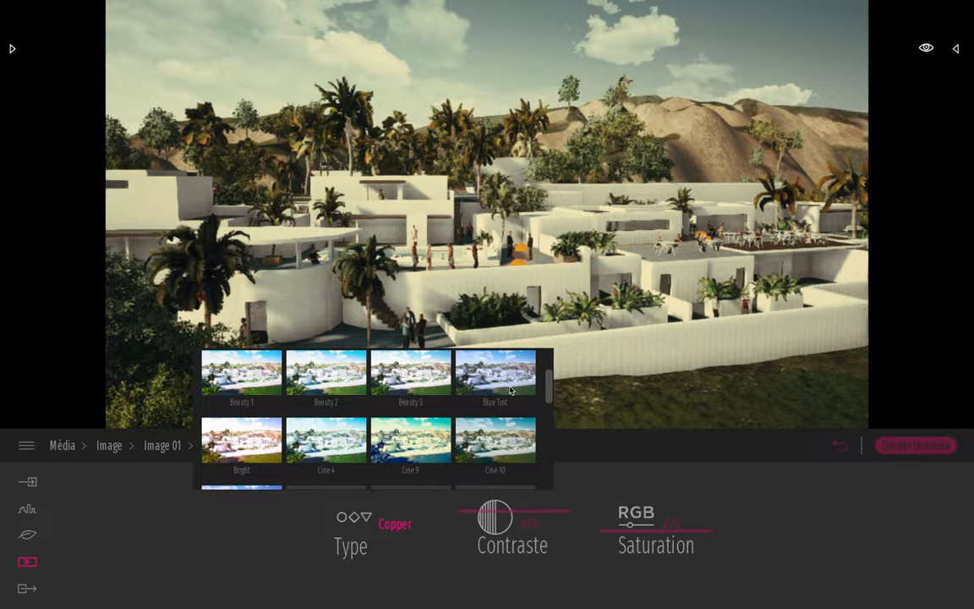
pyautogui.click(424, 373)
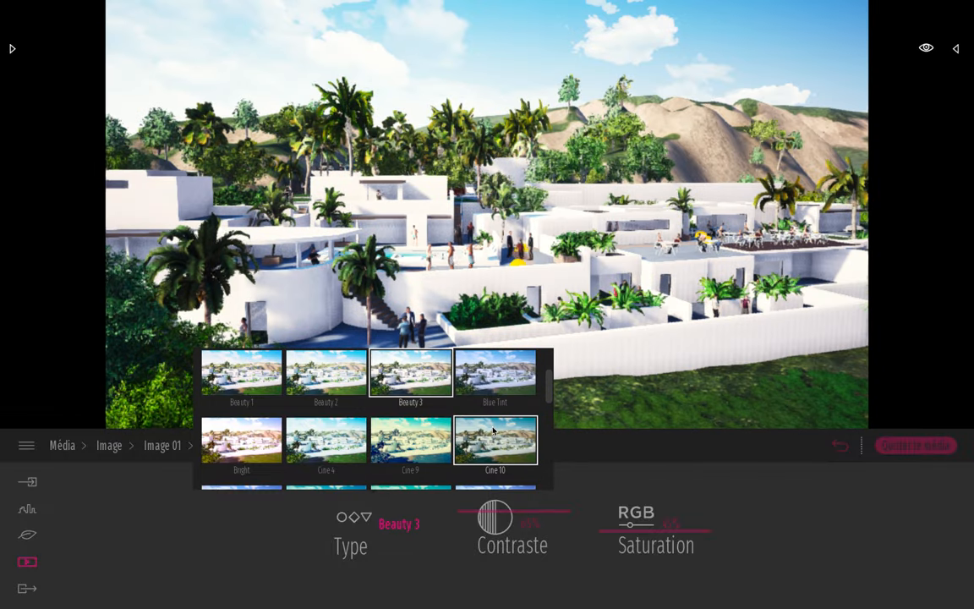
pyautogui.scroll(-3, 494, 430)
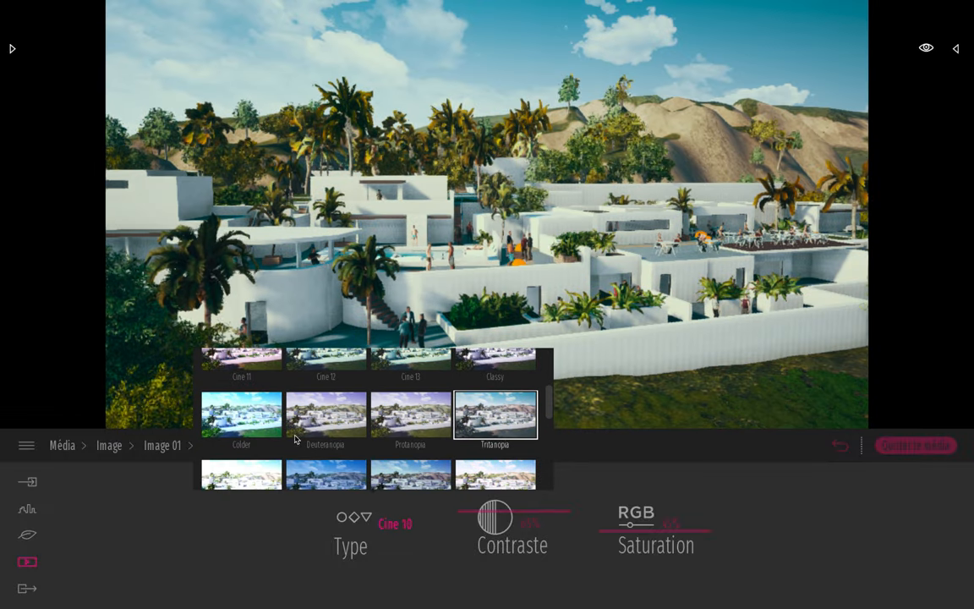
pyautogui.click(401, 414)
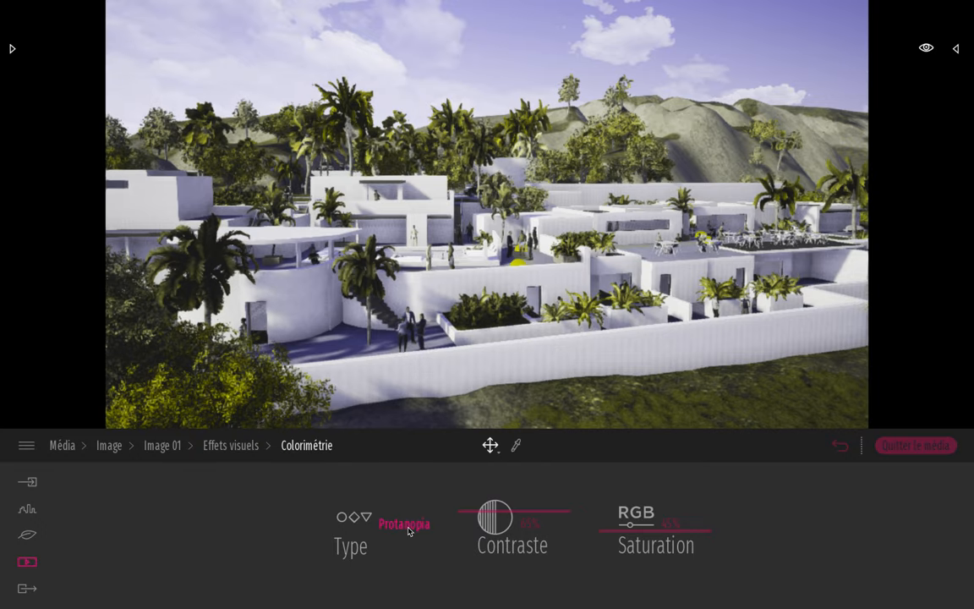
pyautogui.click(408, 530)
pyautogui.scroll(-5, 398, 461)
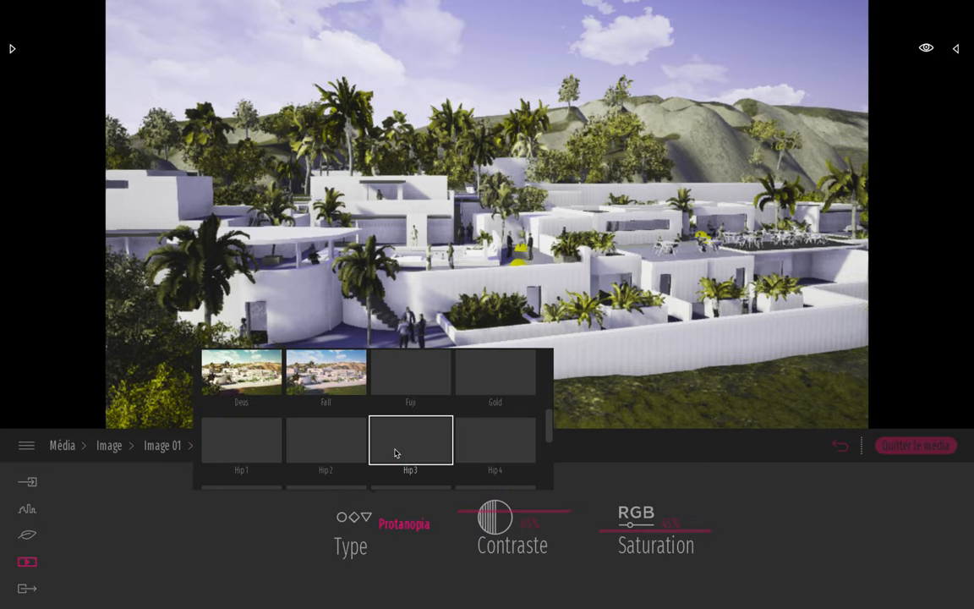
pyautogui.click(241, 388)
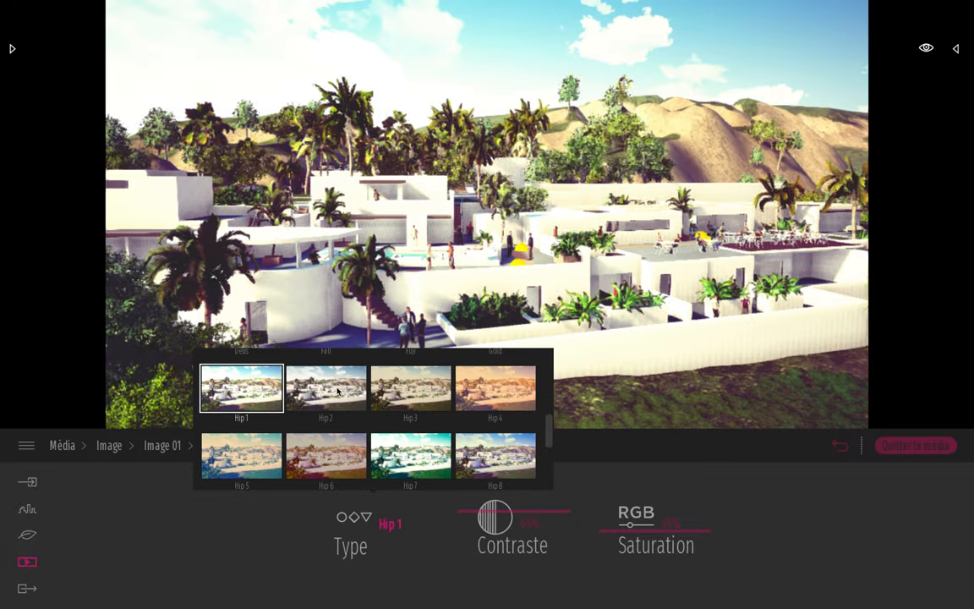
pyautogui.scroll(6, 243, 387)
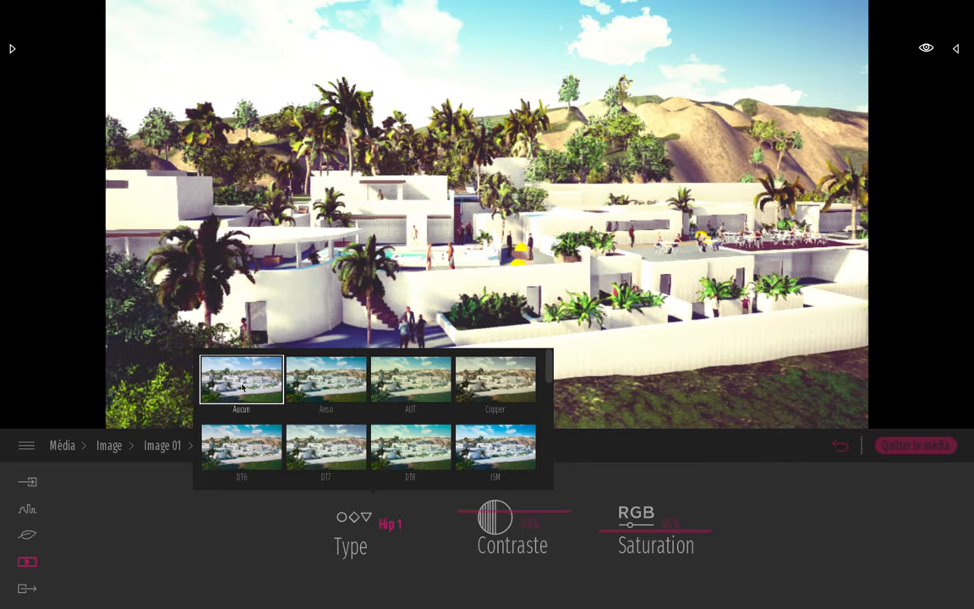
pyautogui.click(243, 387)
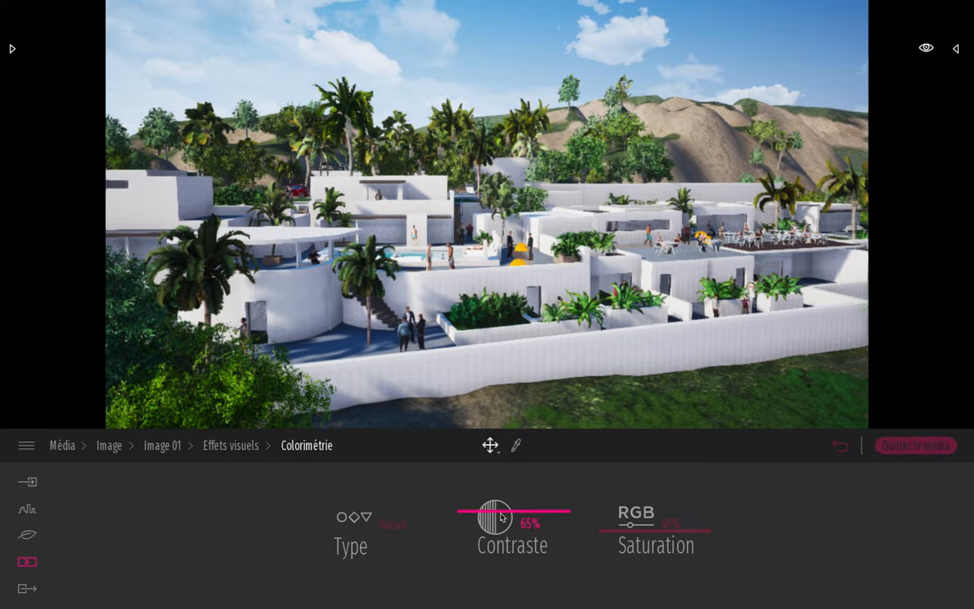
# Set Image 01's contrast to 68% and its saturation to 42%.
pyautogui.moveTo(511, 515)
pyautogui.mouseDown()
pyautogui.moveTo(508, 586)
pyautogui.moveTo(509, 457)
pyautogui.moveTo(521, 485)
pyautogui.moveTo(513, 509)
pyautogui.mouseUp()
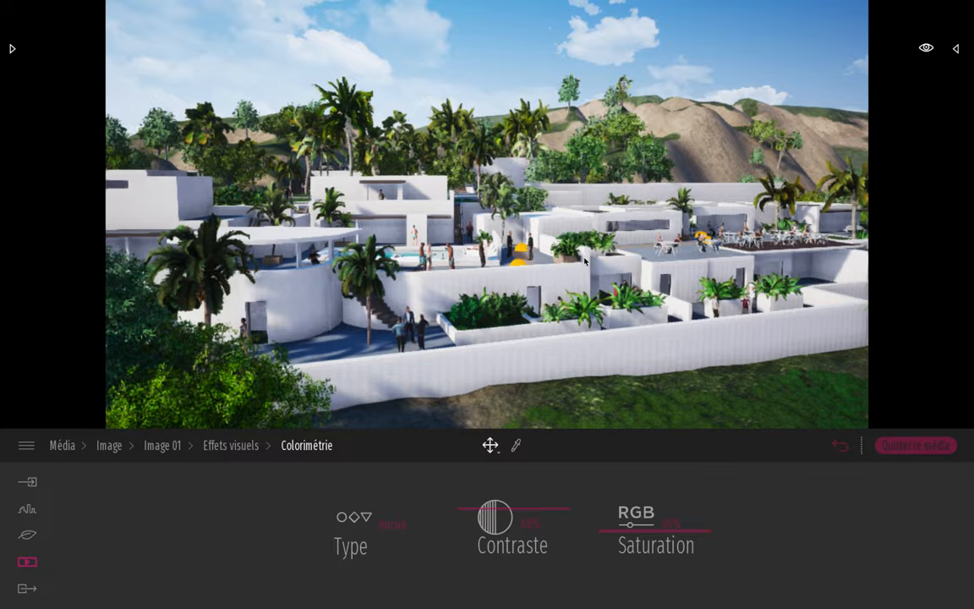
pyautogui.moveTo(635, 510); pyautogui.dragTo(627, 542)
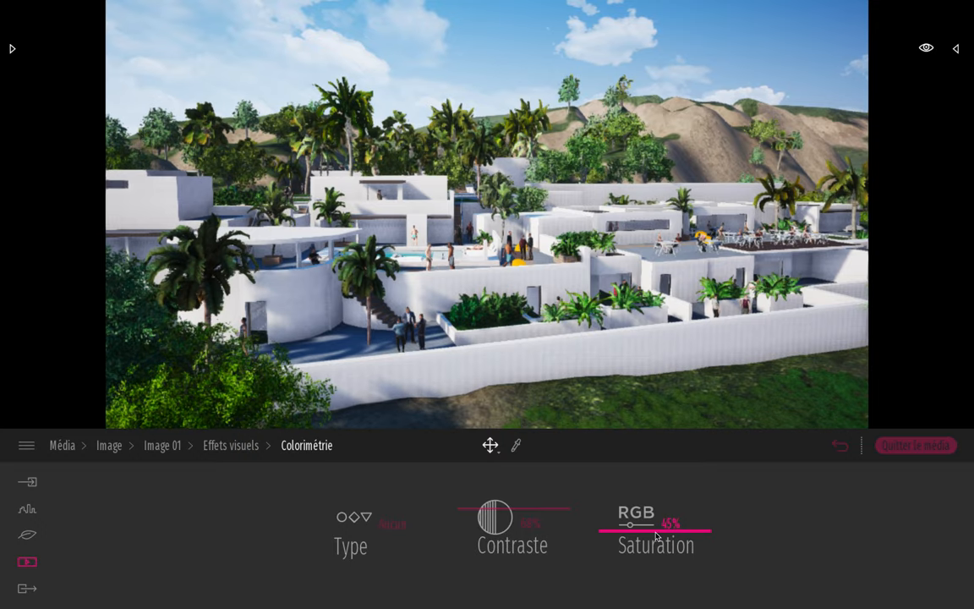
pyautogui.moveTo(657, 533); pyautogui.dragTo(656, 534)
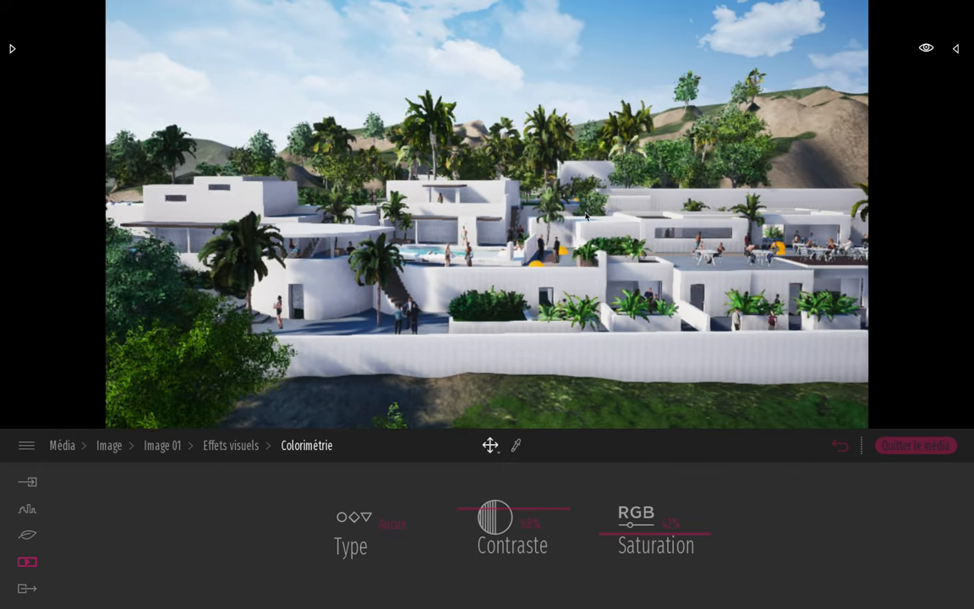
# Open the choice of filter types (Filtres) in Image 01's visual effects.
pyautogui.click(232, 448)
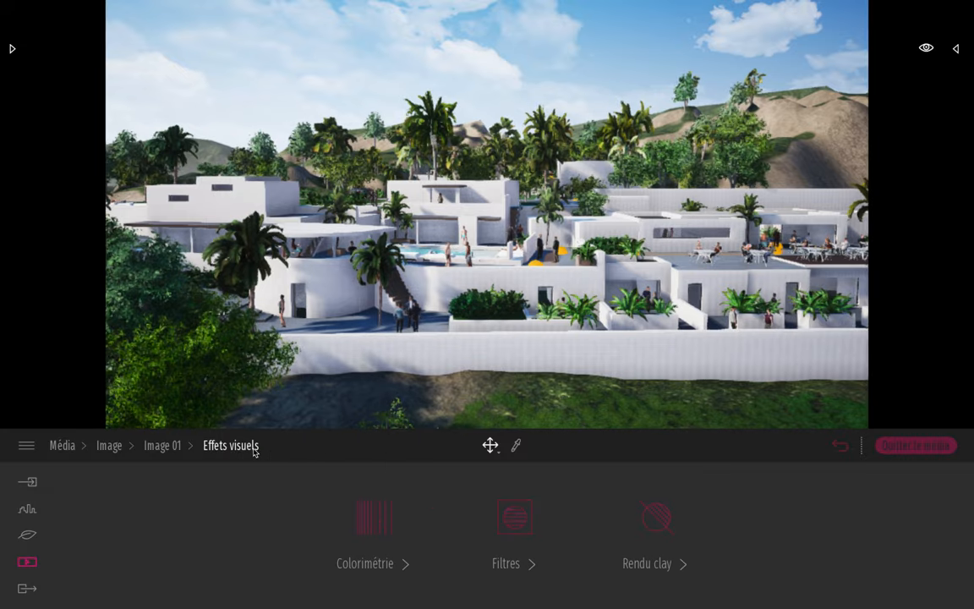
pyautogui.click(528, 524)
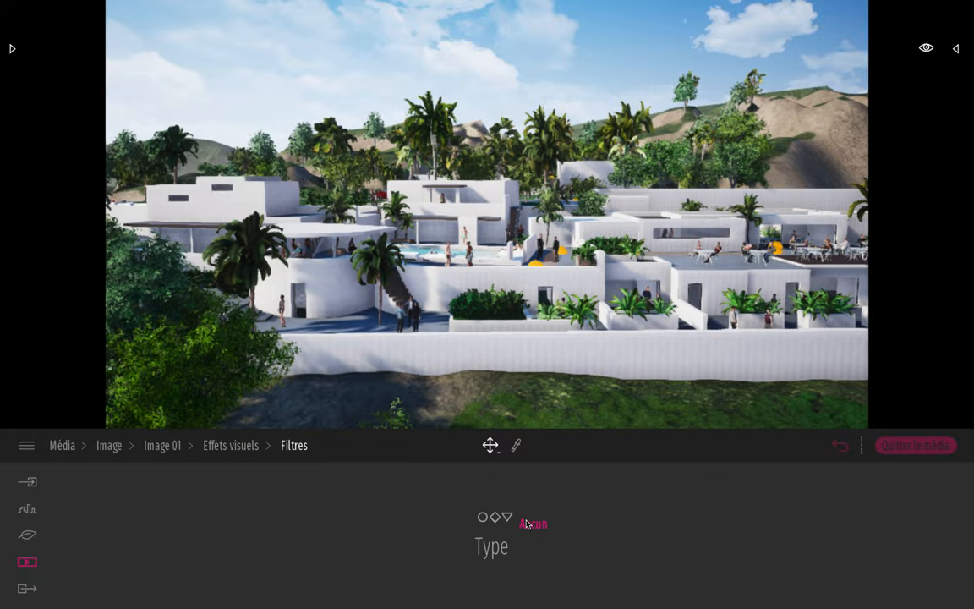
pyautogui.click(527, 524)
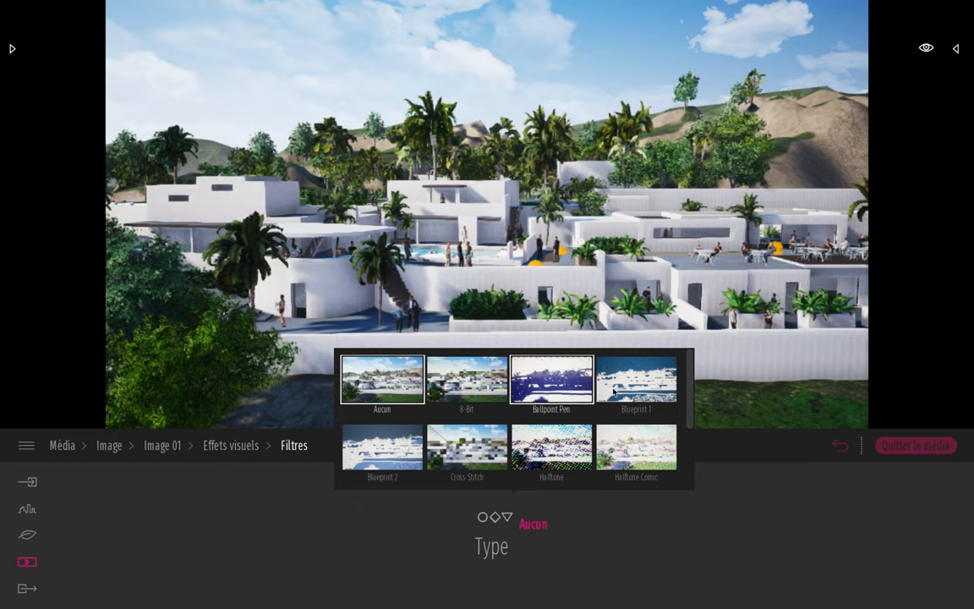
# Try the Blueprint 1, Ballpoint Pen, Blueprint 2, Line Light, Line Heavy and Line Regular filters on Image 01.
pyautogui.scroll(-5, 627, 406)
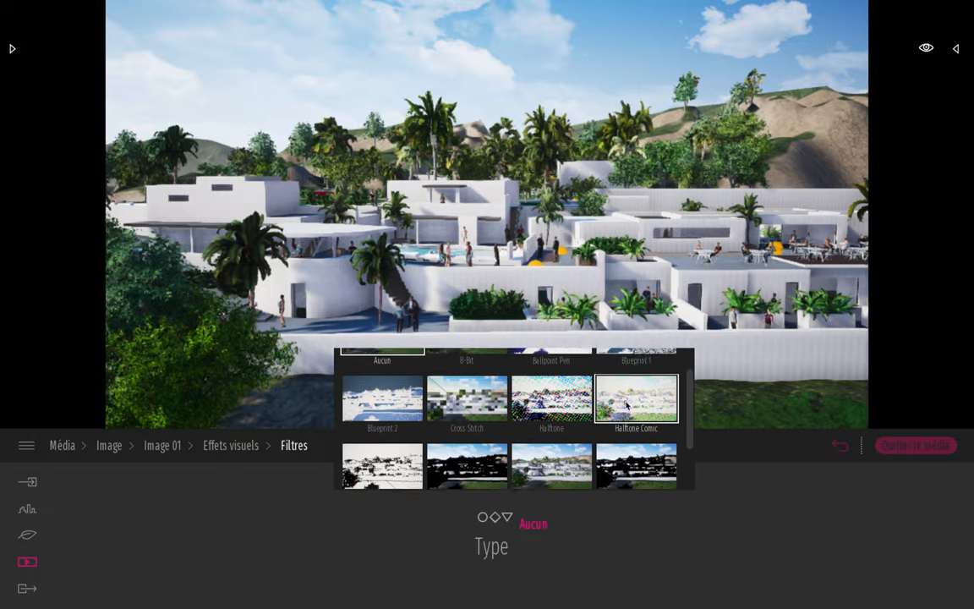
pyautogui.scroll(5, 628, 406)
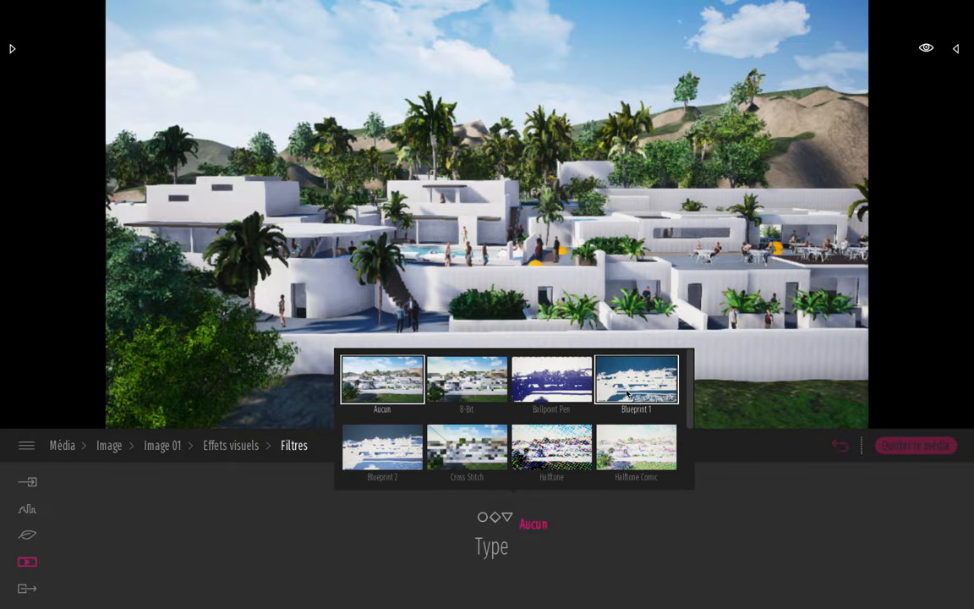
pyautogui.click(627, 385)
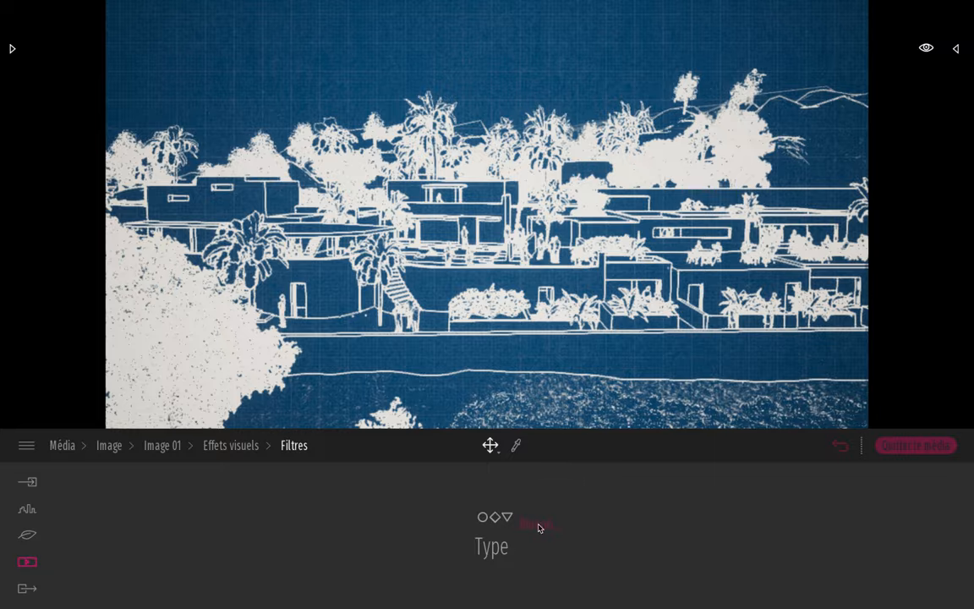
pyautogui.click(525, 531)
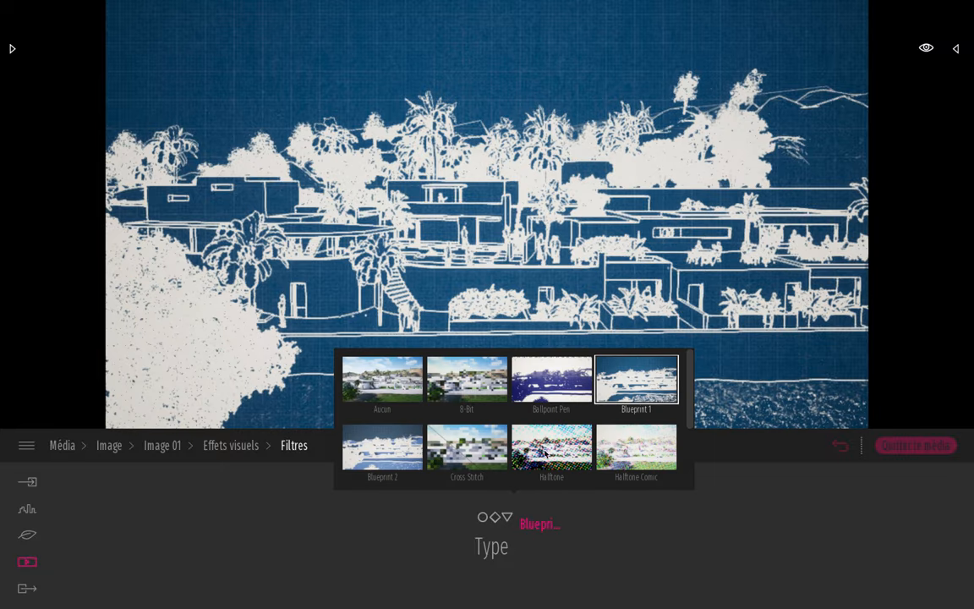
pyautogui.click(545, 404)
pyautogui.scroll(-1, 518, 411)
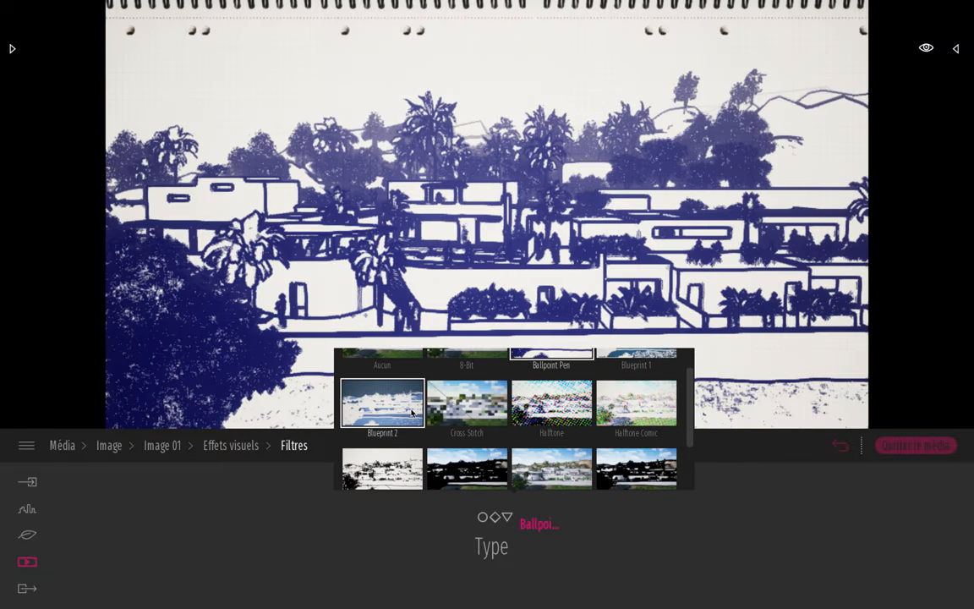
pyautogui.click(412, 412)
pyautogui.scroll(-3, 591, 440)
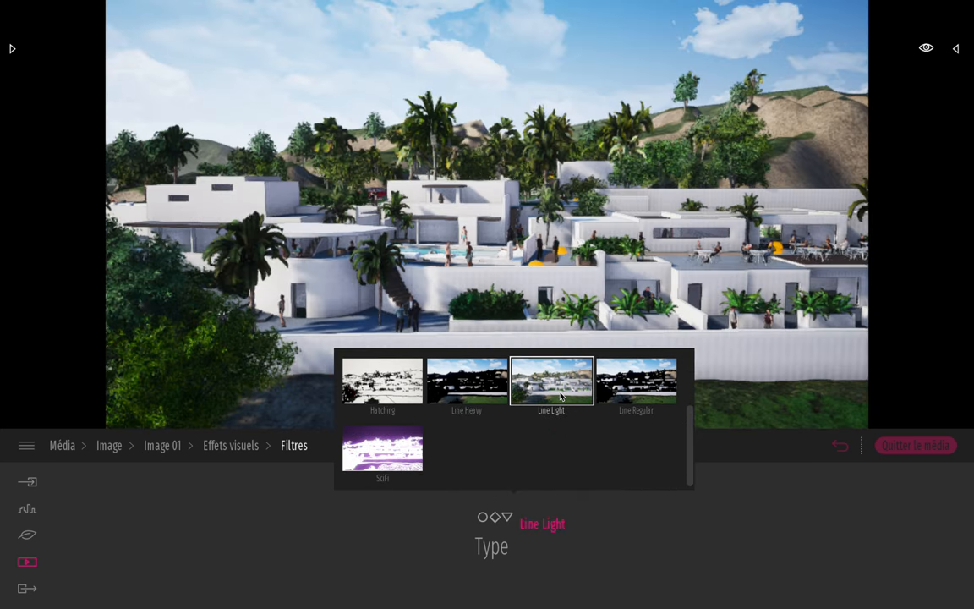
pyautogui.click(481, 399)
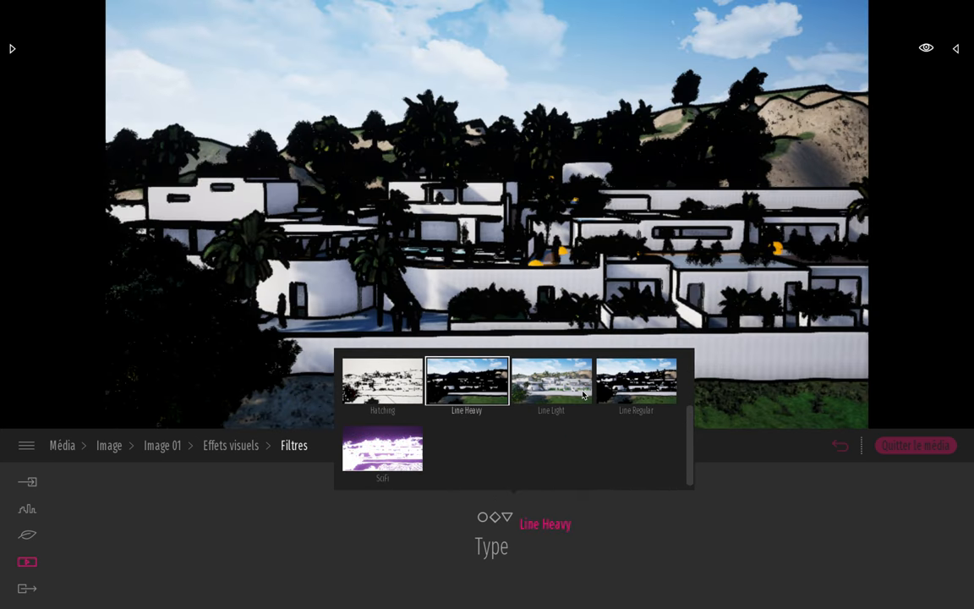
pyautogui.click(632, 393)
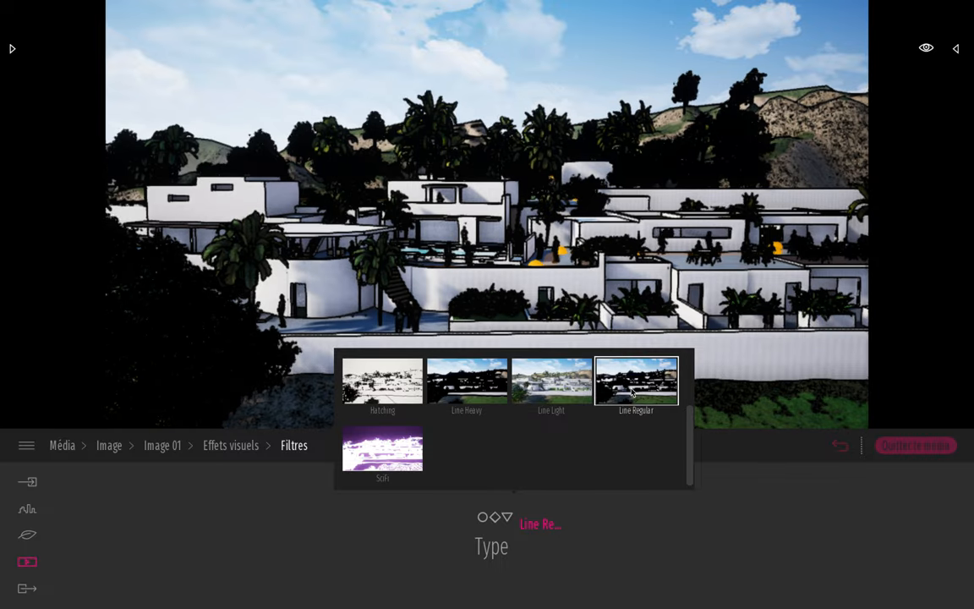
pyautogui.click(735, 189)
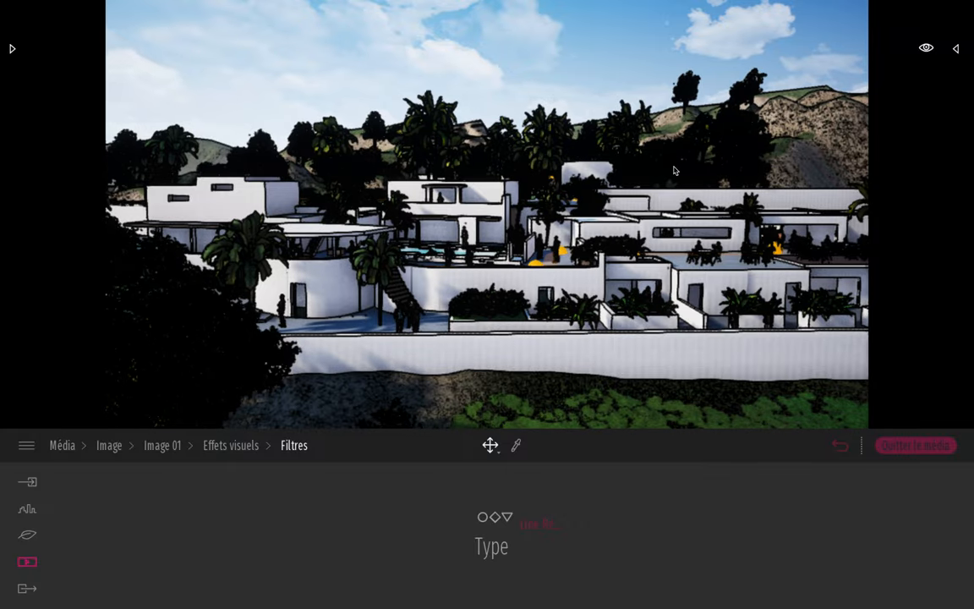
# Apply the SciFi filter to Image 01.
pyautogui.click(550, 525)
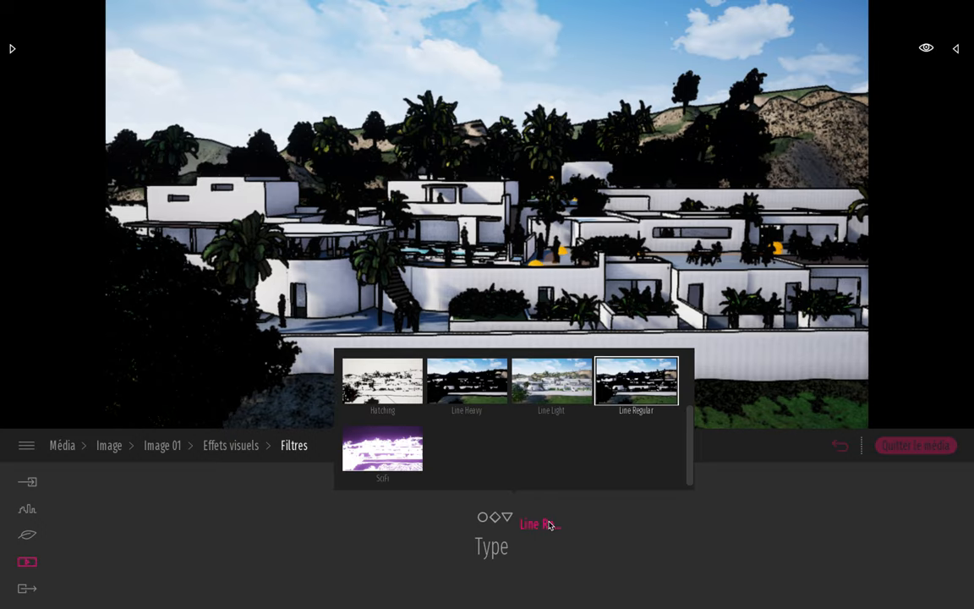
pyautogui.click(390, 450)
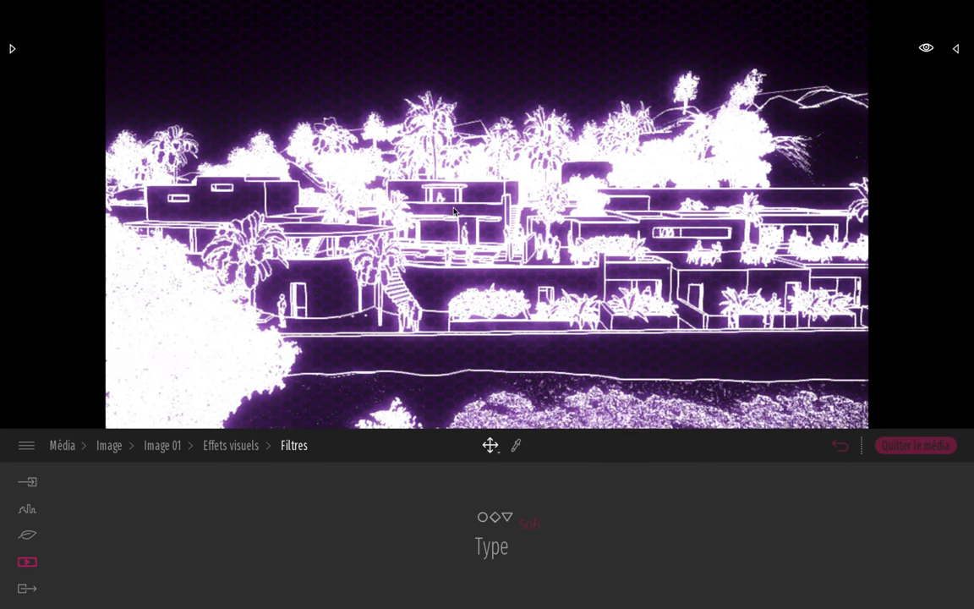
pyautogui.click(250, 446)
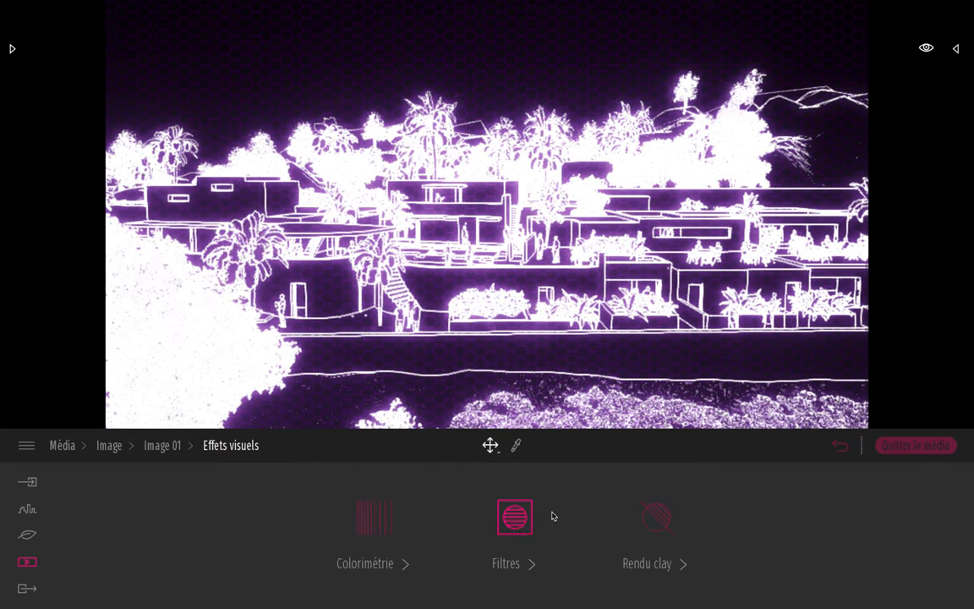
pyautogui.click(653, 522)
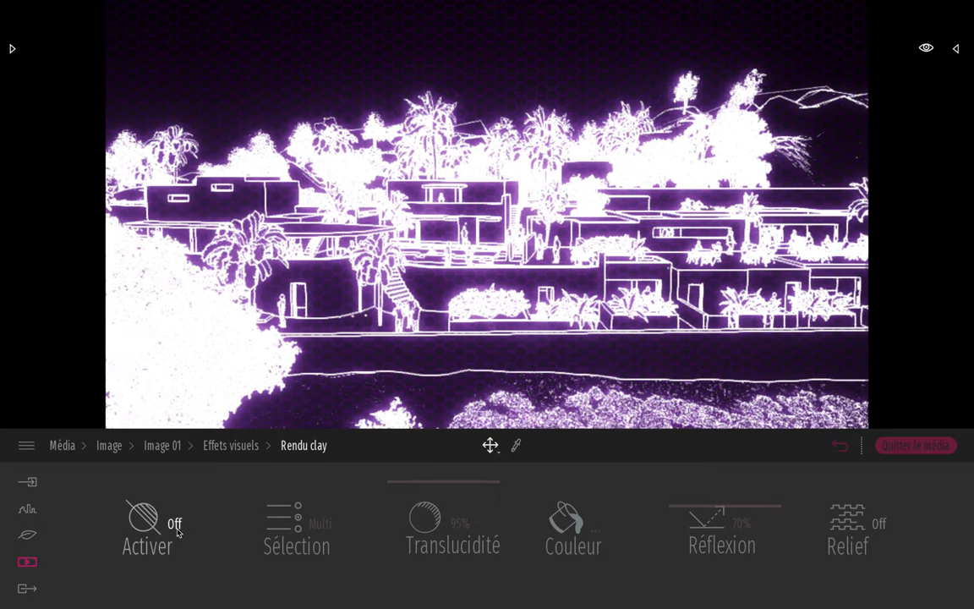
pyautogui.click(209, 447)
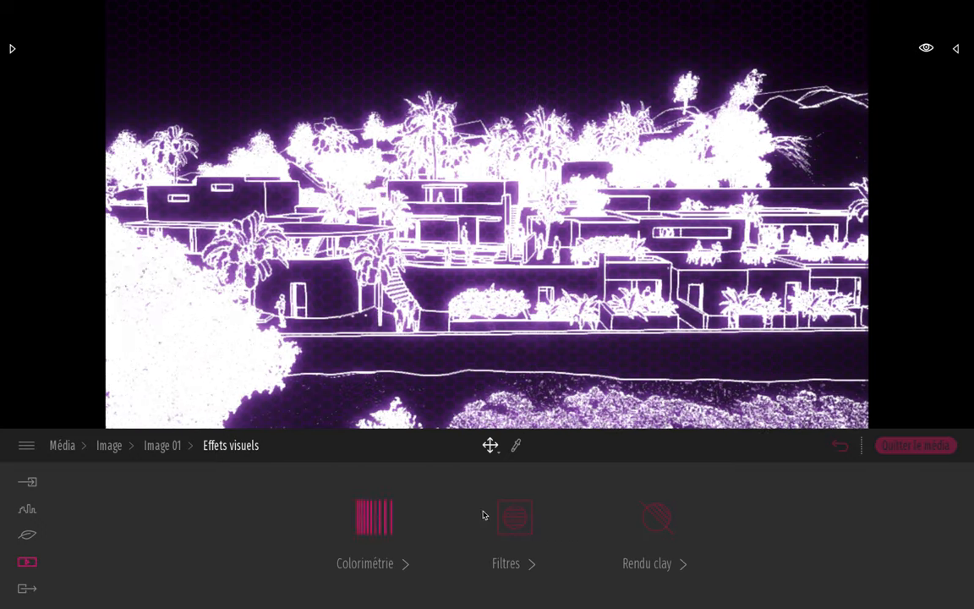
# Set Image 01's filter type to Aucun so that no filter is applied.
pyautogui.click(511, 522)
pyautogui.click(510, 525)
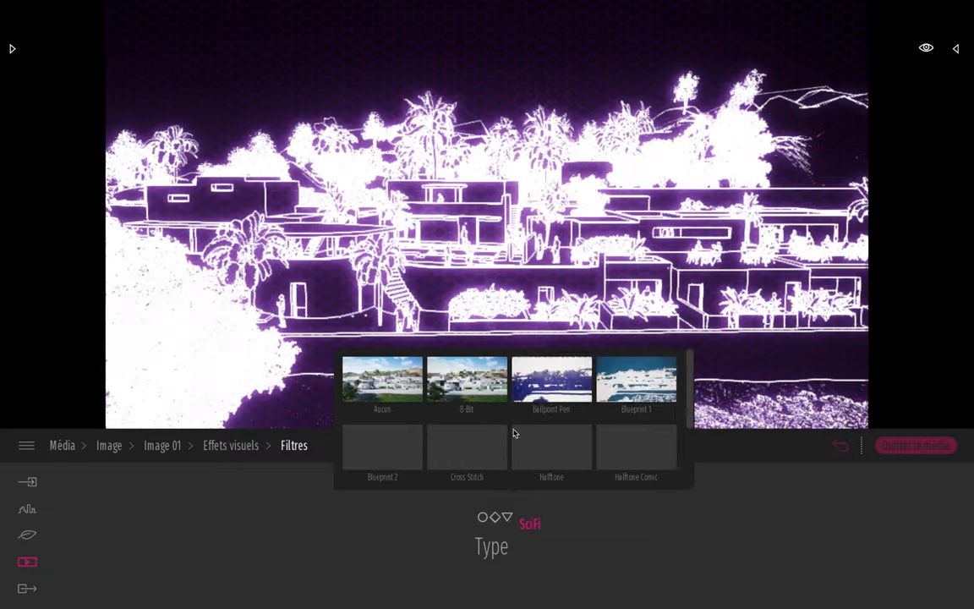
pyautogui.click(396, 376)
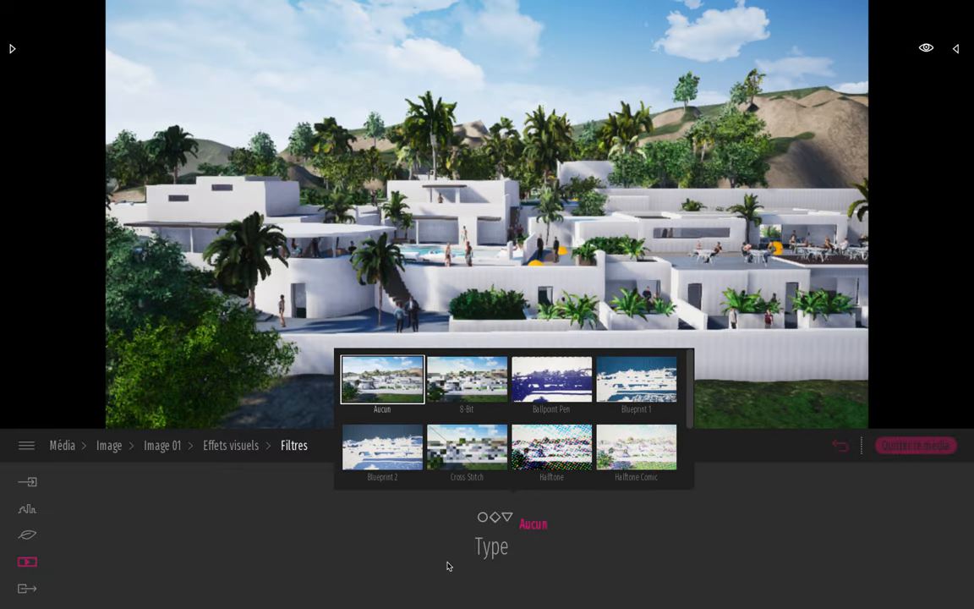
# Activate the clay render (Rendu clay) in Image 01's visual effects.
pyautogui.click(223, 447)
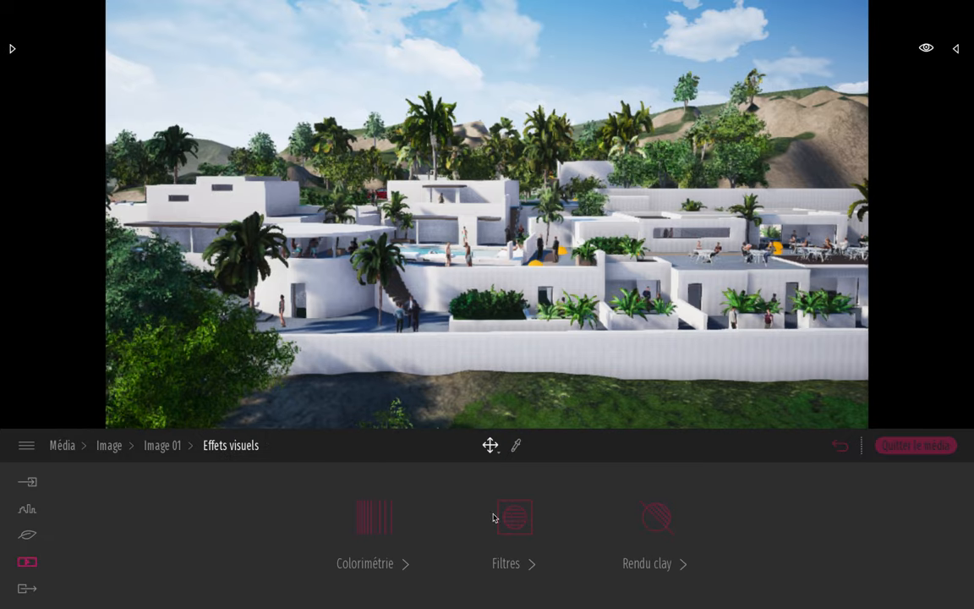
pyautogui.click(647, 519)
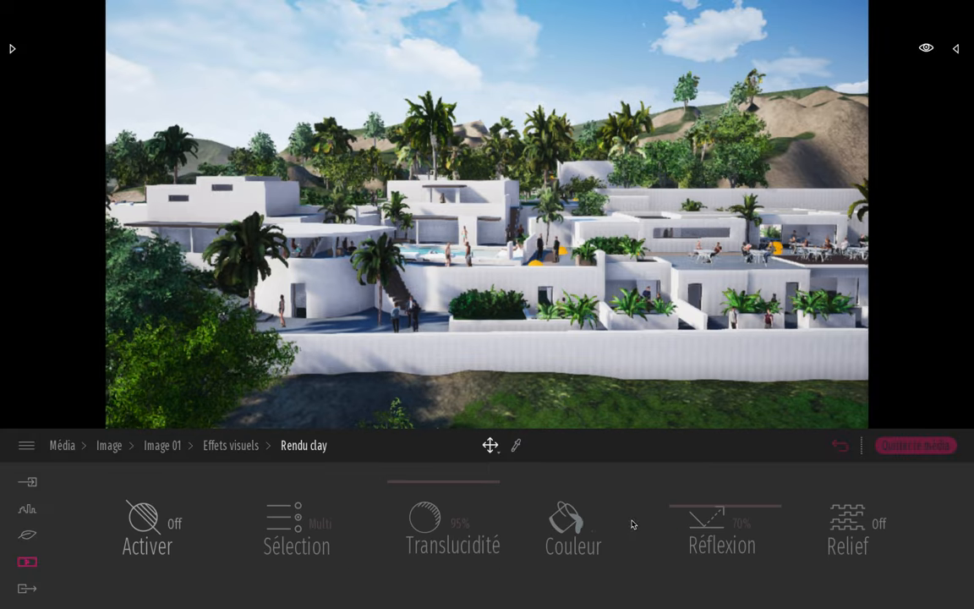
pyautogui.click(176, 525)
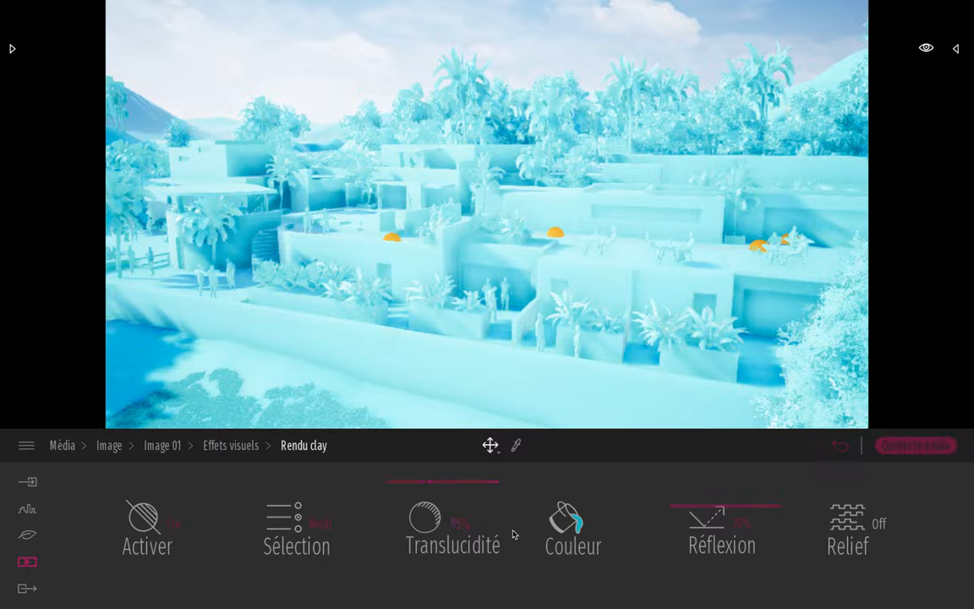
# Change the clay render's colour to a pale blue-grey and accept the palette choice.
pyautogui.click(594, 531)
pyautogui.click(379, 284)
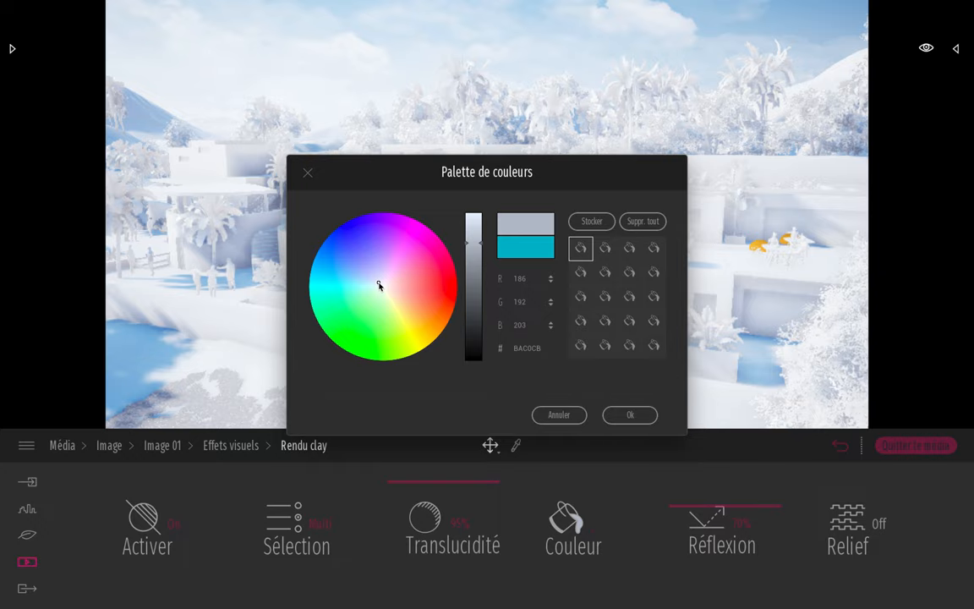
pyautogui.moveTo(379, 285); pyautogui.dragTo(379, 287)
pyautogui.click(626, 415)
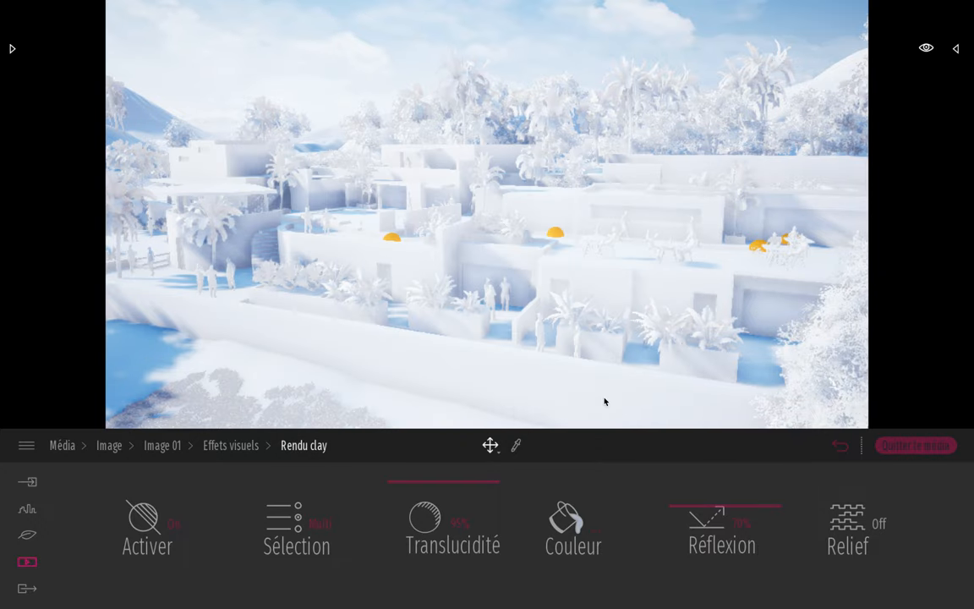
# Try the clay render's translucency at 100% and finish by setting it to 0%.
pyautogui.moveTo(363, 95); pyautogui.dragTo(232, 165)
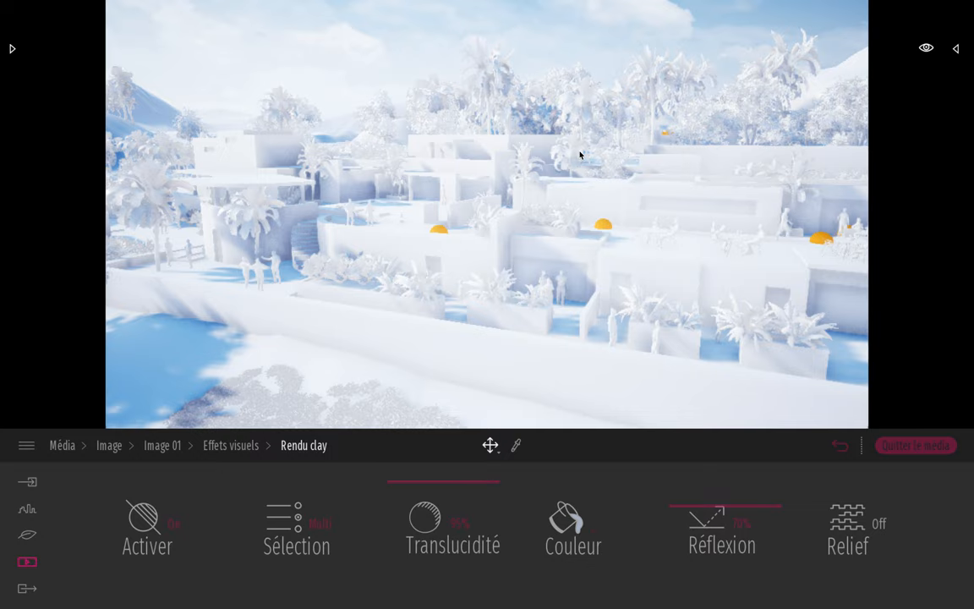
pyautogui.moveTo(415, 232); pyautogui.dragTo(833, 174, button='right')
pyautogui.press('Left')
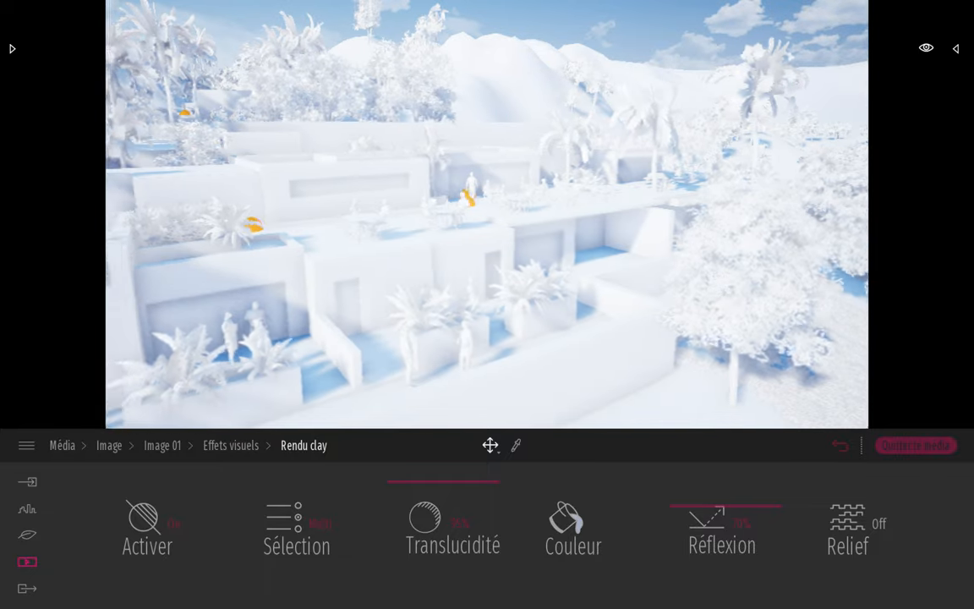
pyautogui.moveTo(253, 375); pyautogui.dragTo(261, 388, button='right')
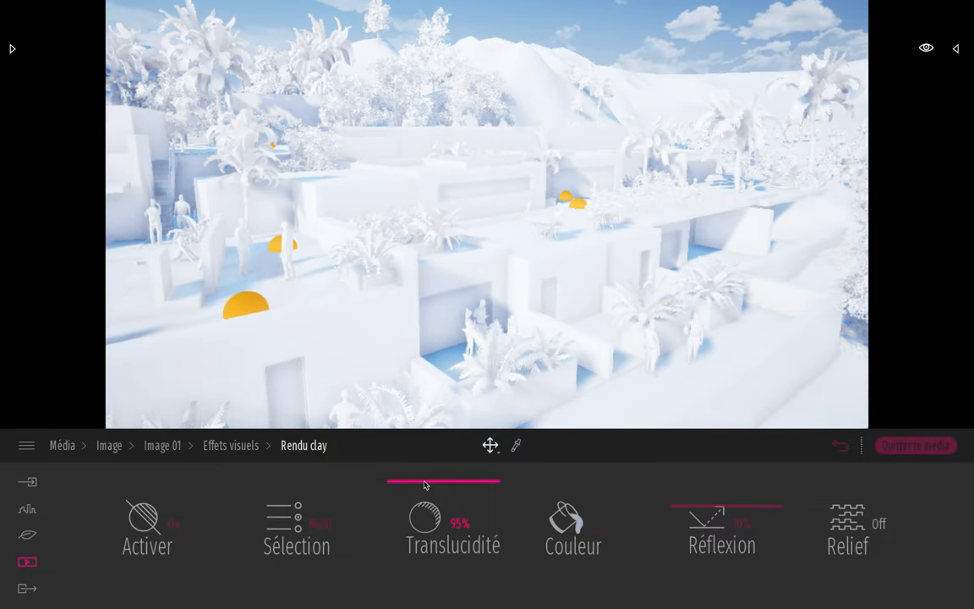
pyautogui.moveTo(425, 485); pyautogui.dragTo(441, 441)
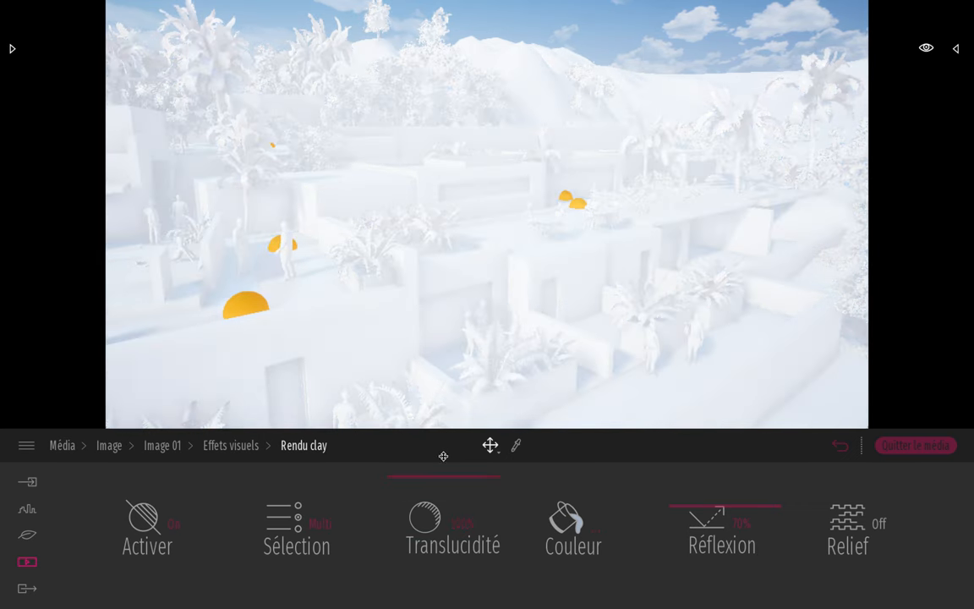
pyautogui.moveTo(443, 484)
pyautogui.mouseDown()
pyautogui.moveTo(443, 519)
pyautogui.moveTo(443, 463)
pyautogui.mouseUp()
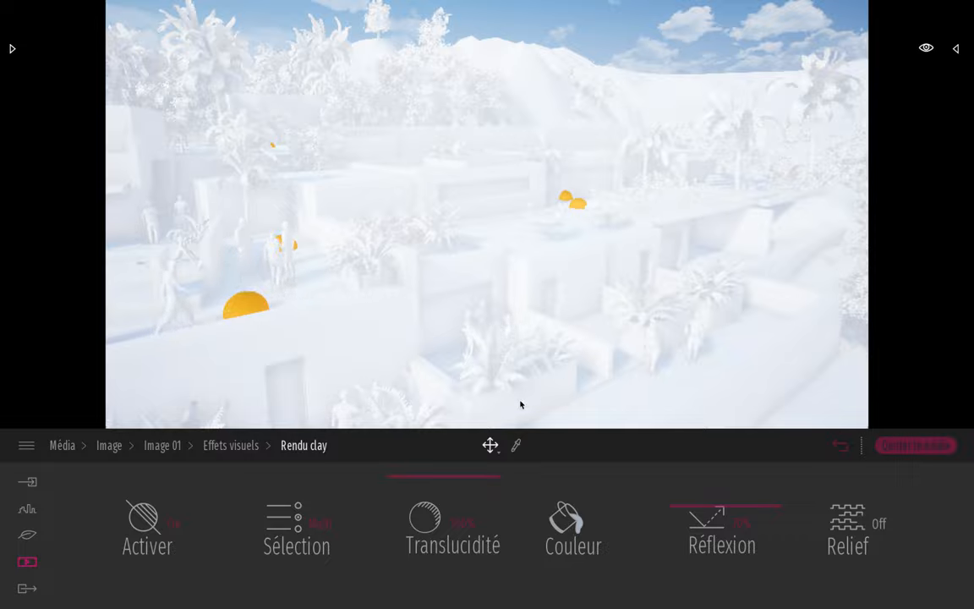
pyautogui.moveTo(453, 476); pyautogui.dragTo(464, 582)
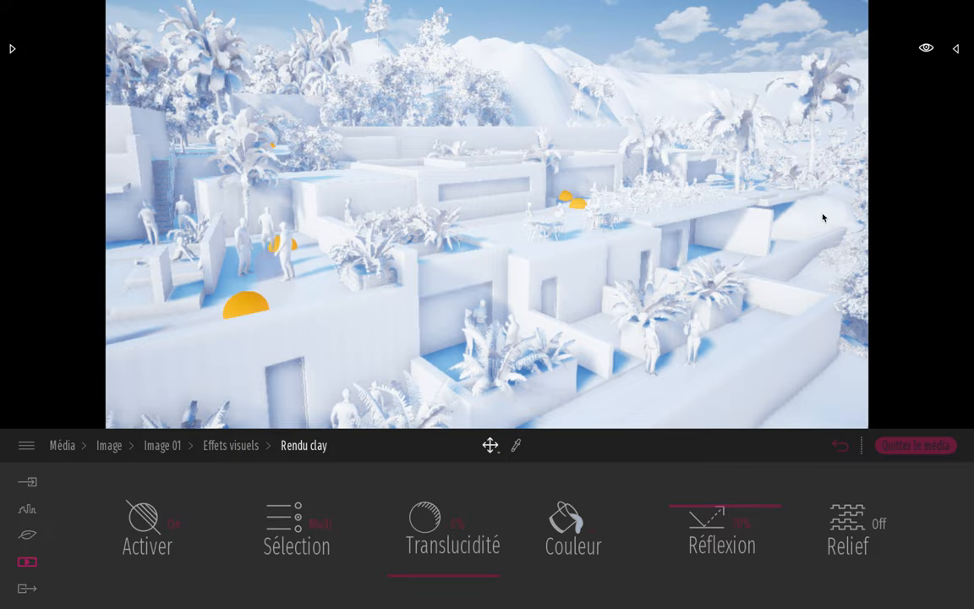
# Exclude Verre, Terrains, Végétation and Eau from the categories covered by the clay render.
pyautogui.moveTo(529, 135)
pyautogui.mouseDown(button='right')
pyautogui.moveTo(478, 127)
pyautogui.moveTo(526, 132)
pyautogui.mouseUp(button='right')
pyautogui.press('s')
pyautogui.press('w')
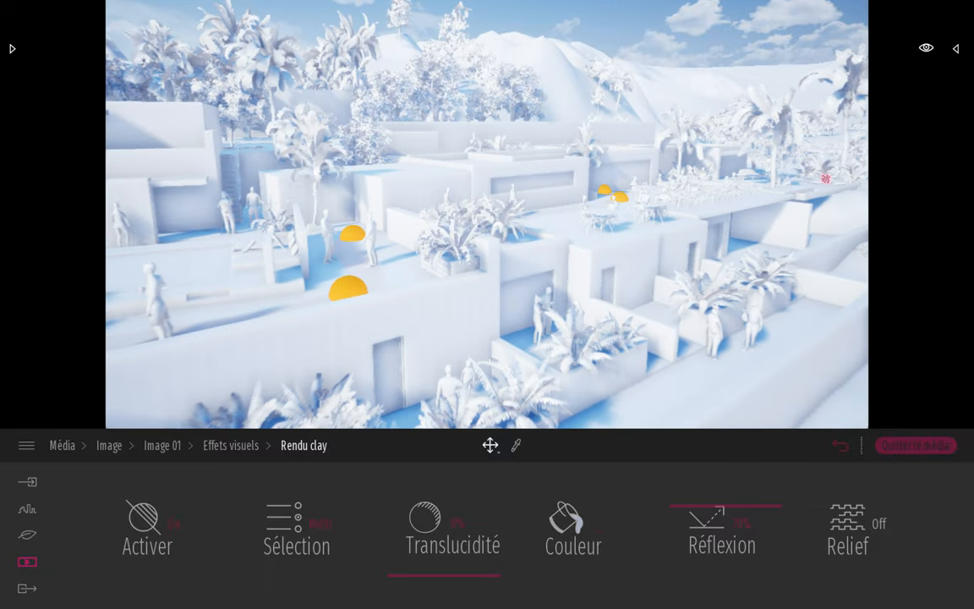
pyautogui.press('s')
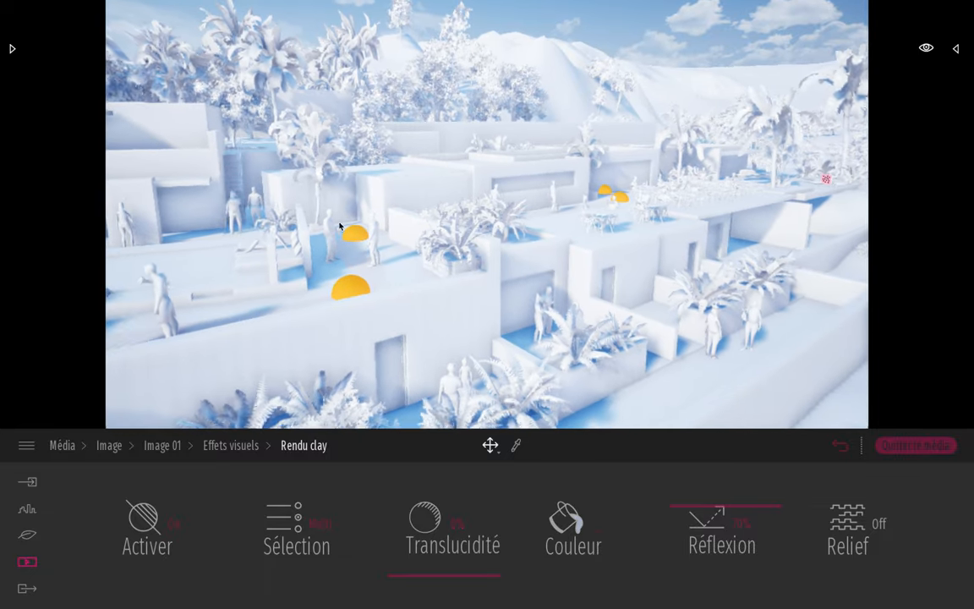
pyautogui.press('w')
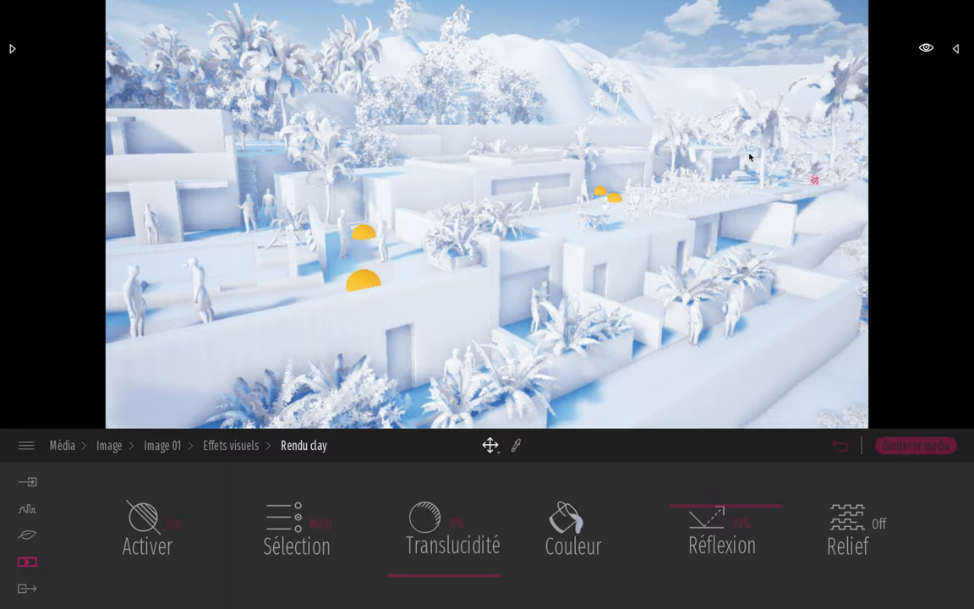
pyautogui.moveTo(814, 180); pyautogui.dragTo(707, 236, button='right')
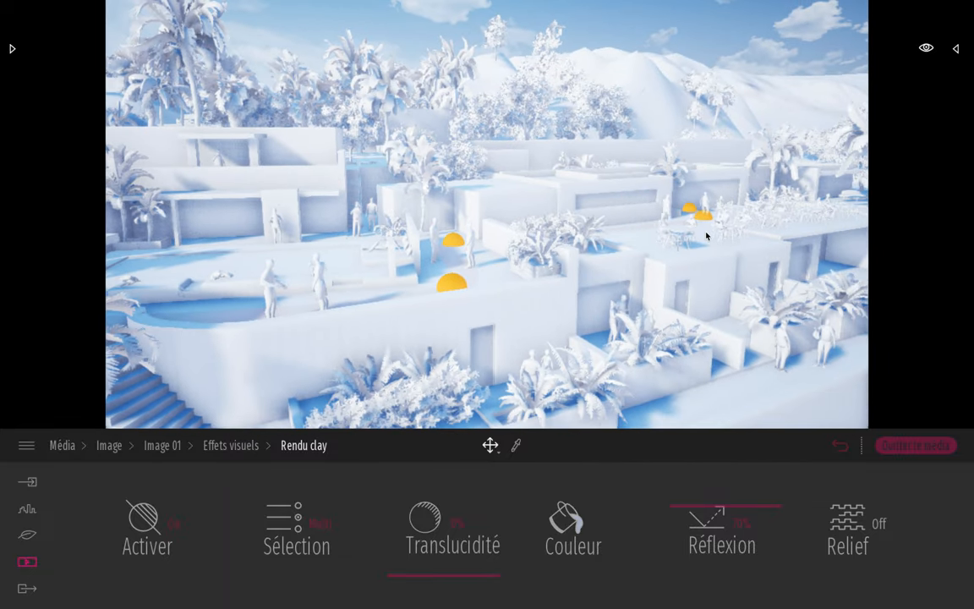
pyautogui.click(329, 523)
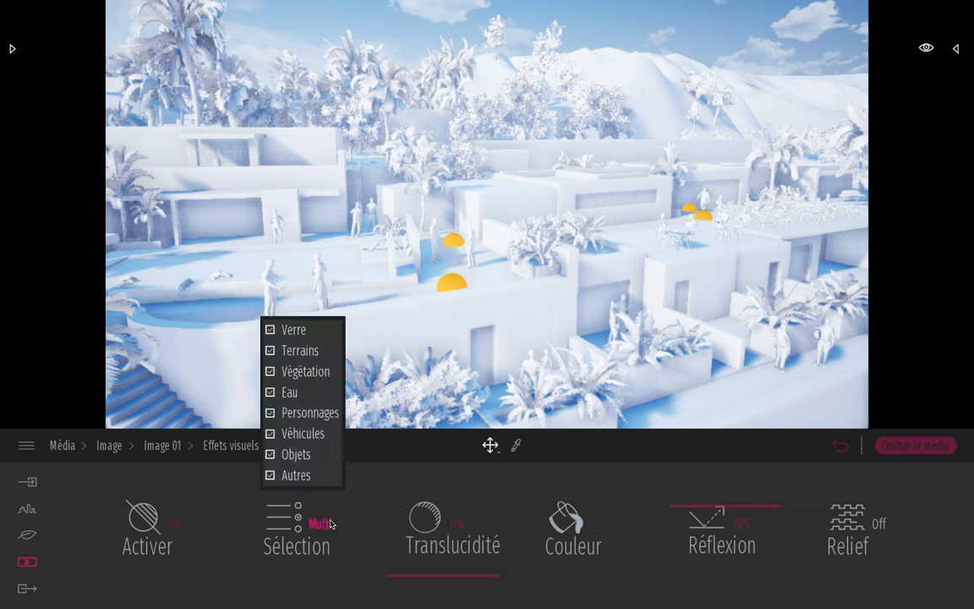
pyautogui.click(271, 330)
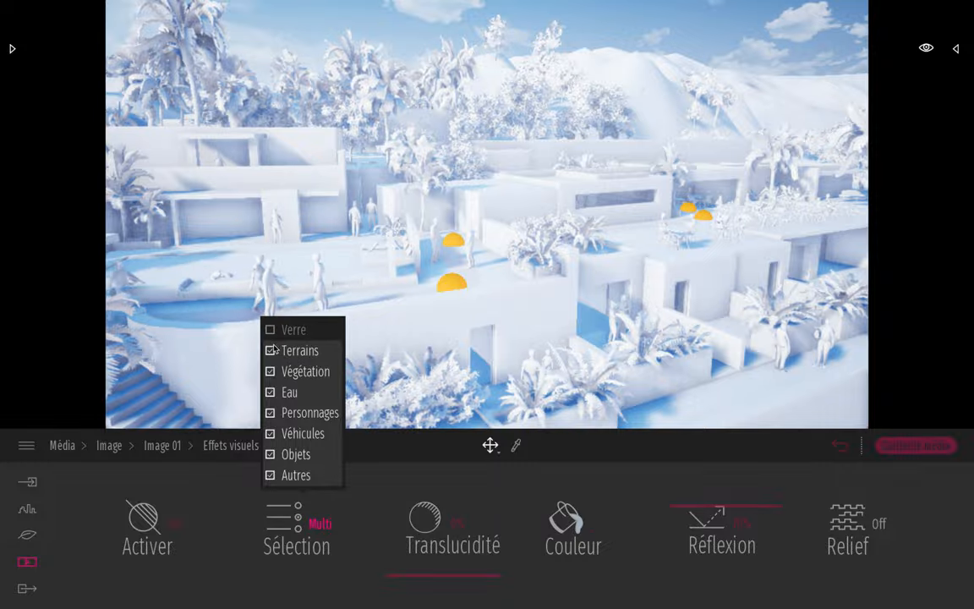
pyautogui.click(271, 351)
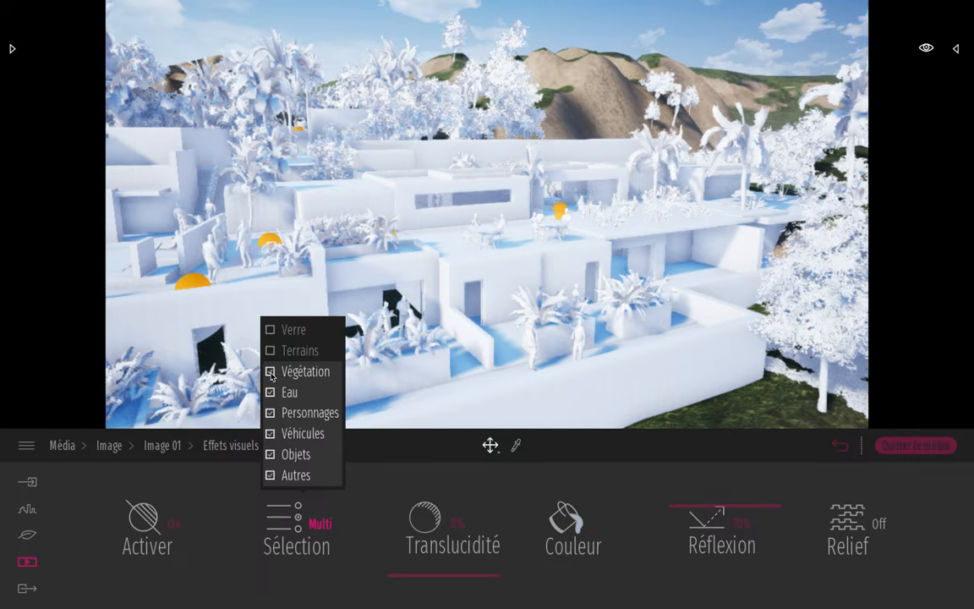
pyautogui.click(271, 373)
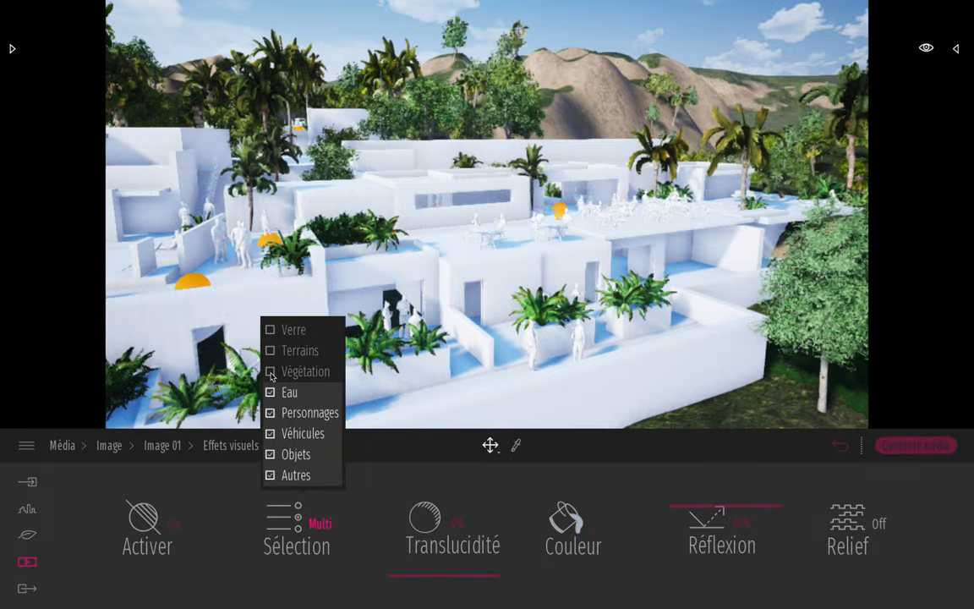
pyautogui.click(270, 393)
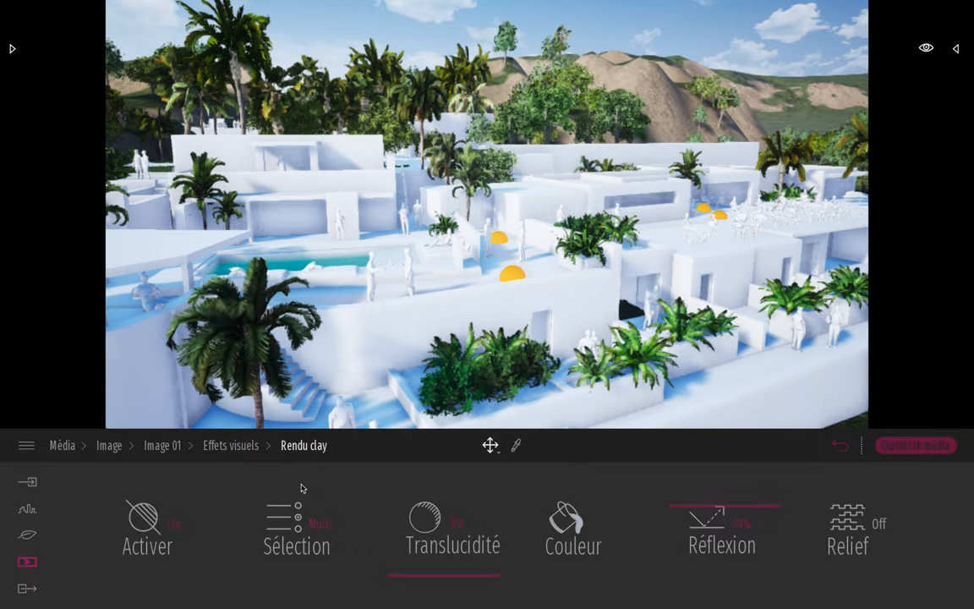
# Exclude Personnages, Objets and Autres from the clay render as well, keeping Véhicules selected.
pyautogui.click(313, 524)
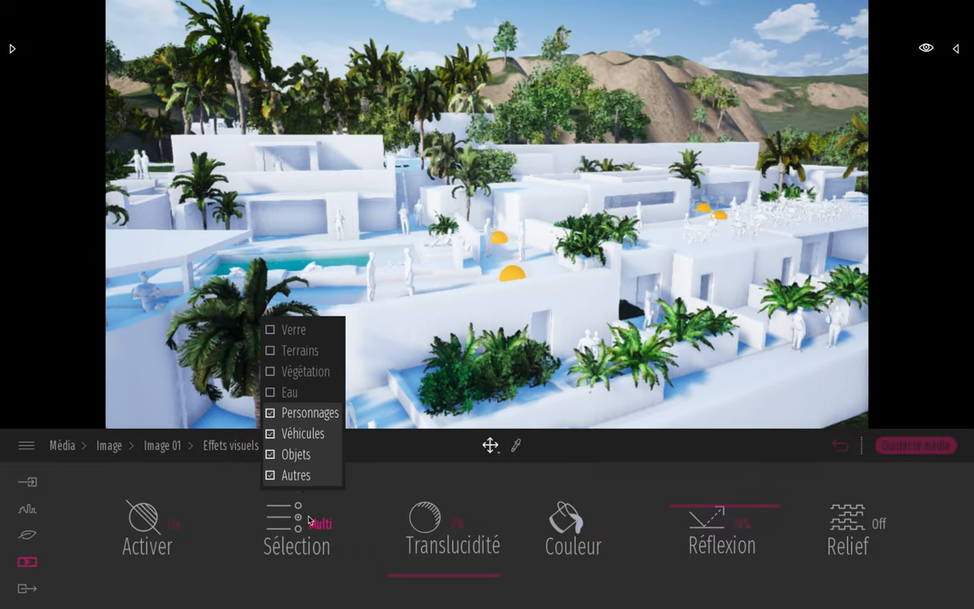
pyautogui.click(284, 412)
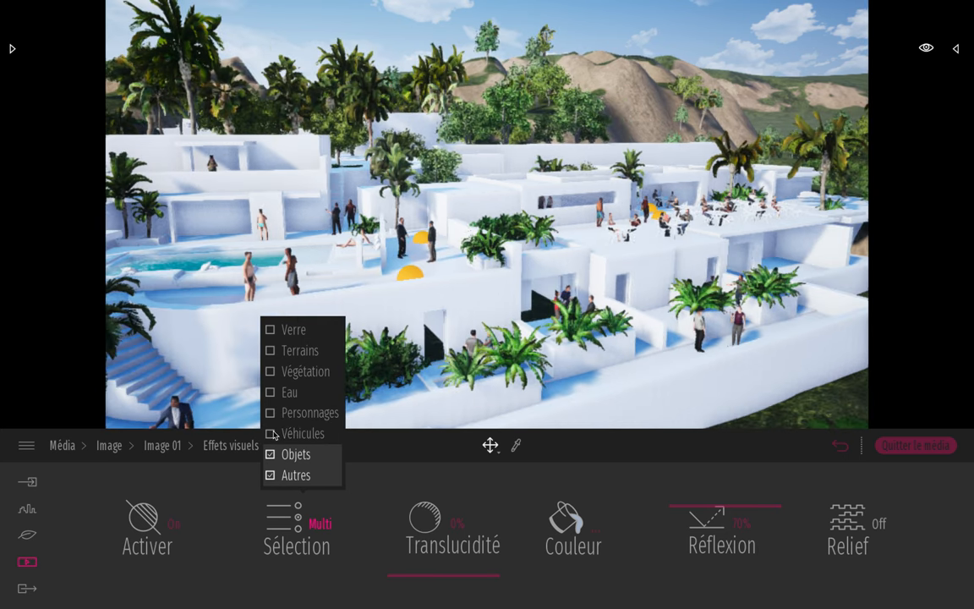
pyautogui.click(276, 435)
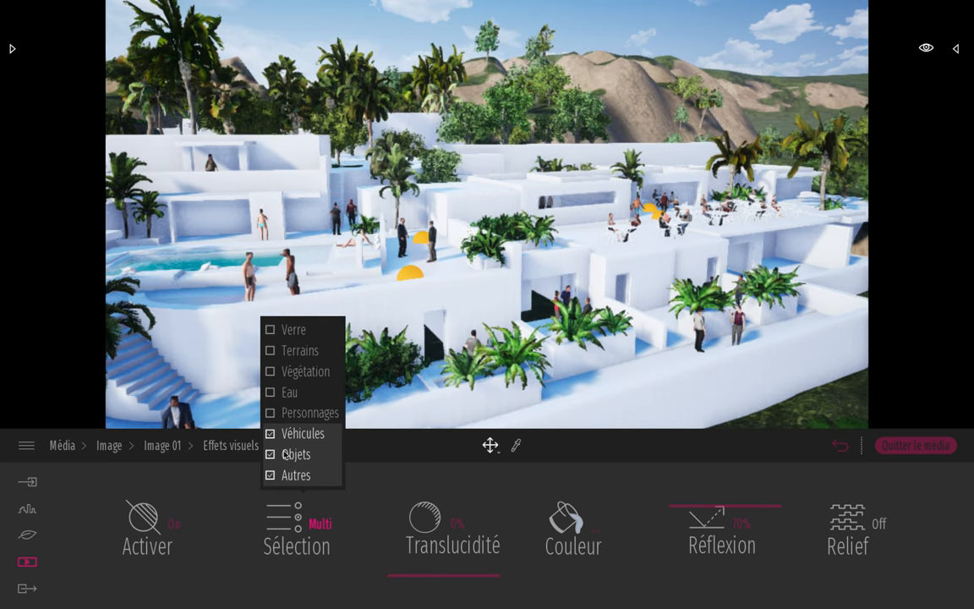
pyautogui.click(284, 461)
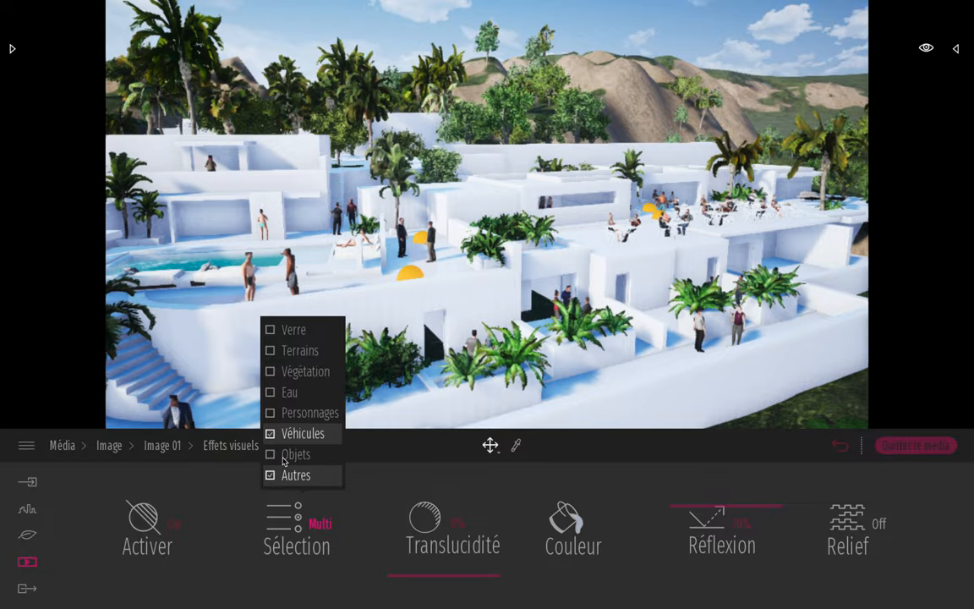
pyautogui.click(286, 475)
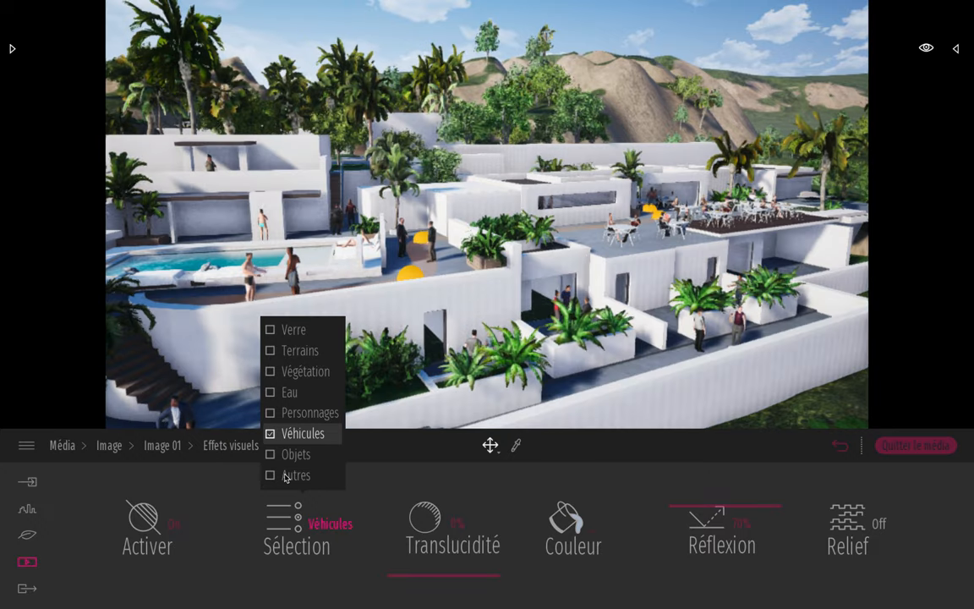
pyautogui.click(286, 476)
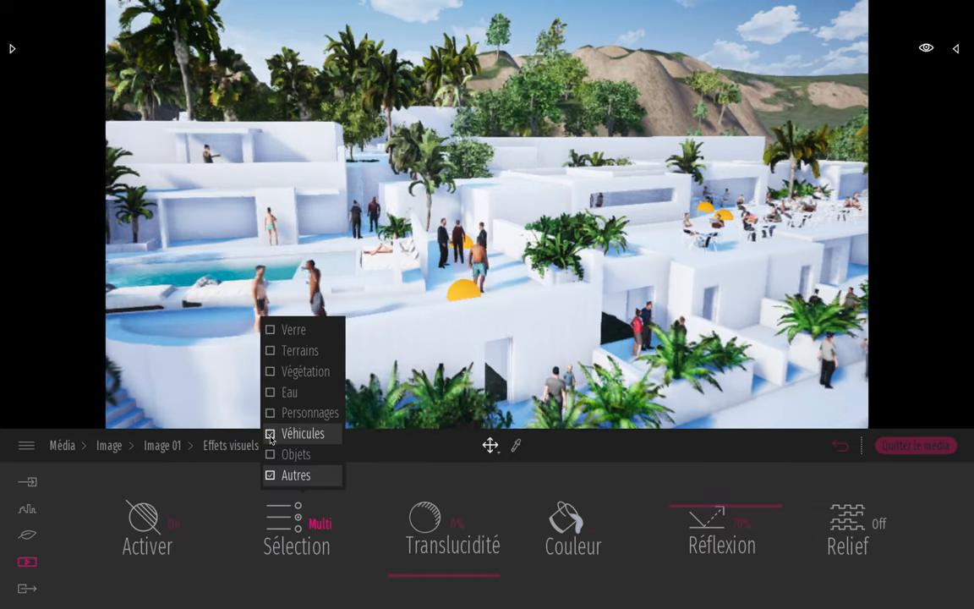
pyautogui.click(271, 476)
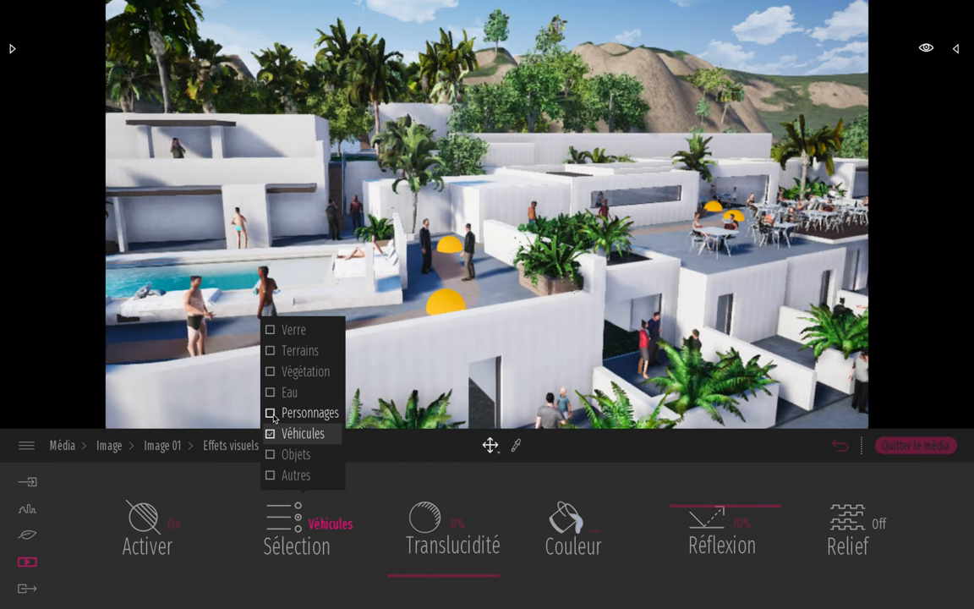
# Include Personnages, Végétation, Objets and Eau in the clay render's selection again.
pyautogui.click(271, 414)
pyautogui.click(271, 372)
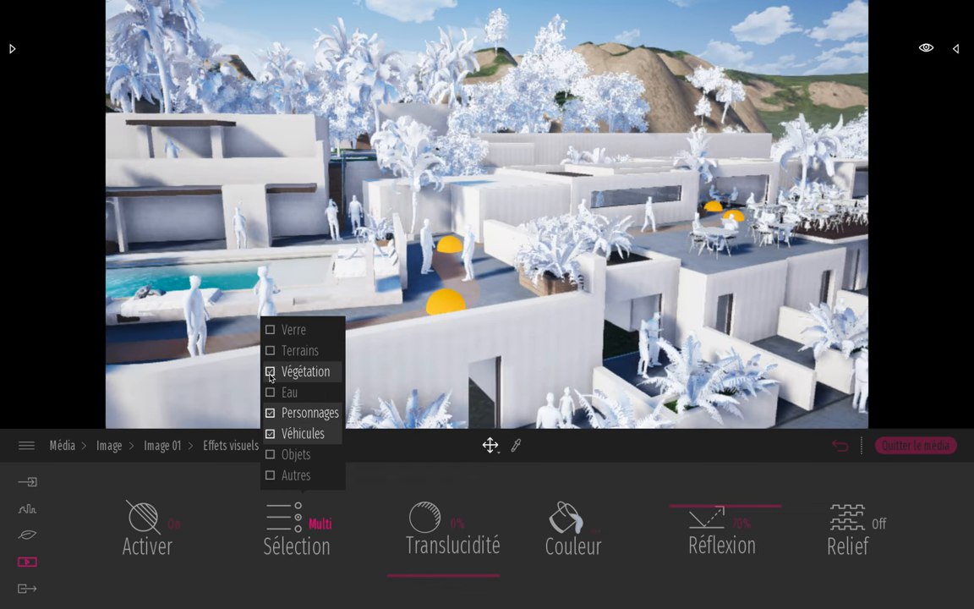
pyautogui.click(275, 457)
pyautogui.click(271, 393)
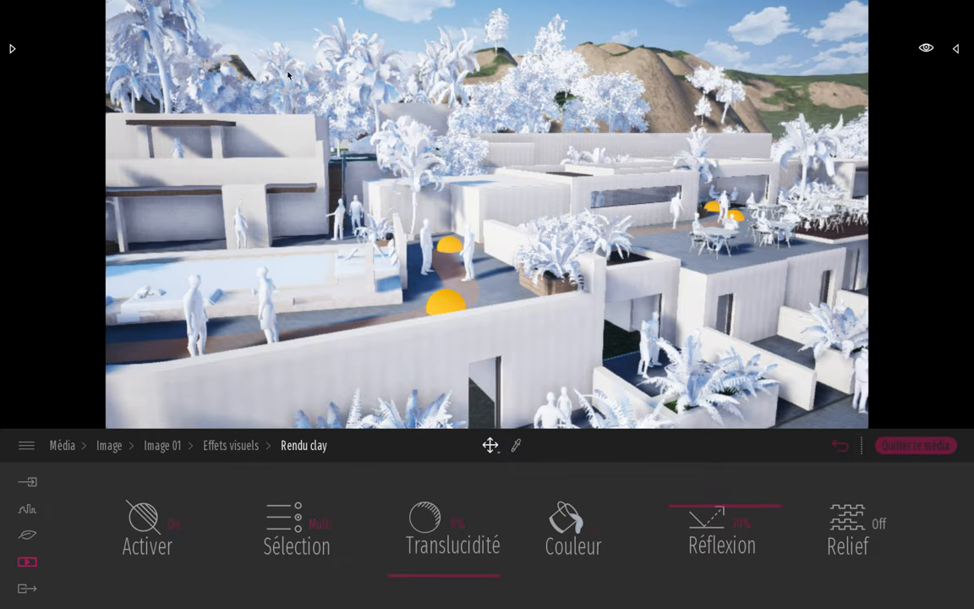
pyautogui.press('s')
pyautogui.press('d')
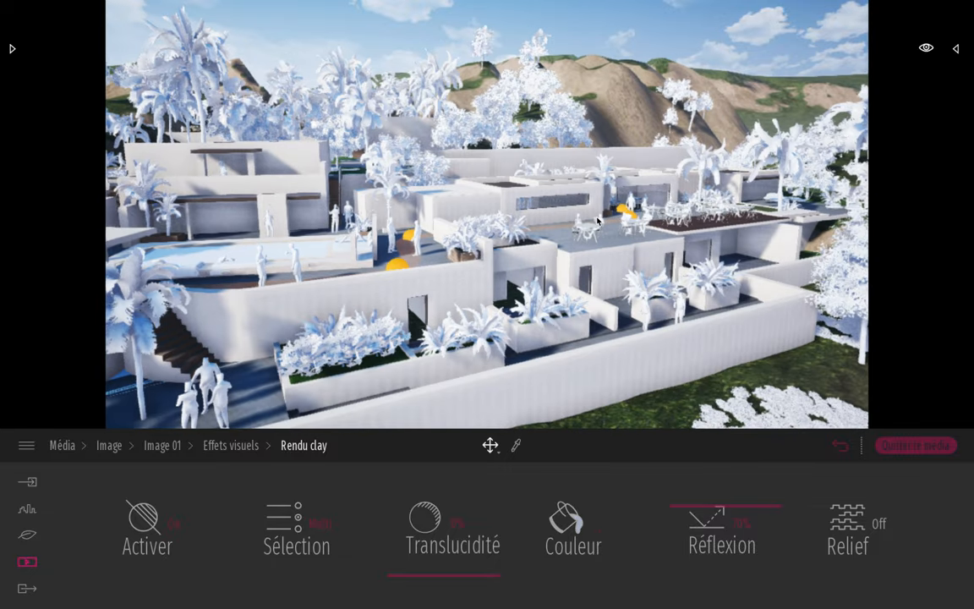
# Add Terrains and Verre to the object categories covered by the clay render.
pyautogui.press('w')
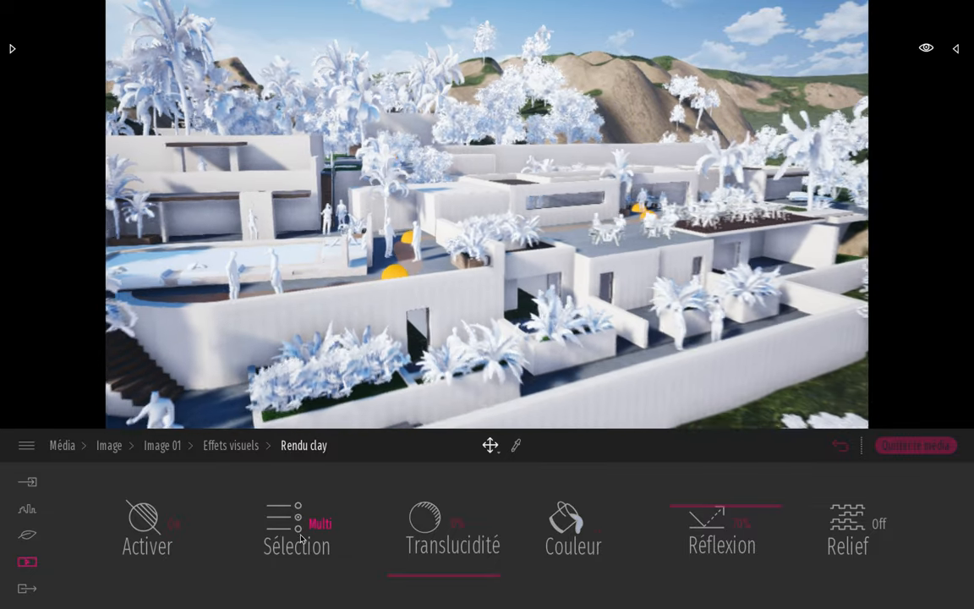
pyautogui.click(291, 529)
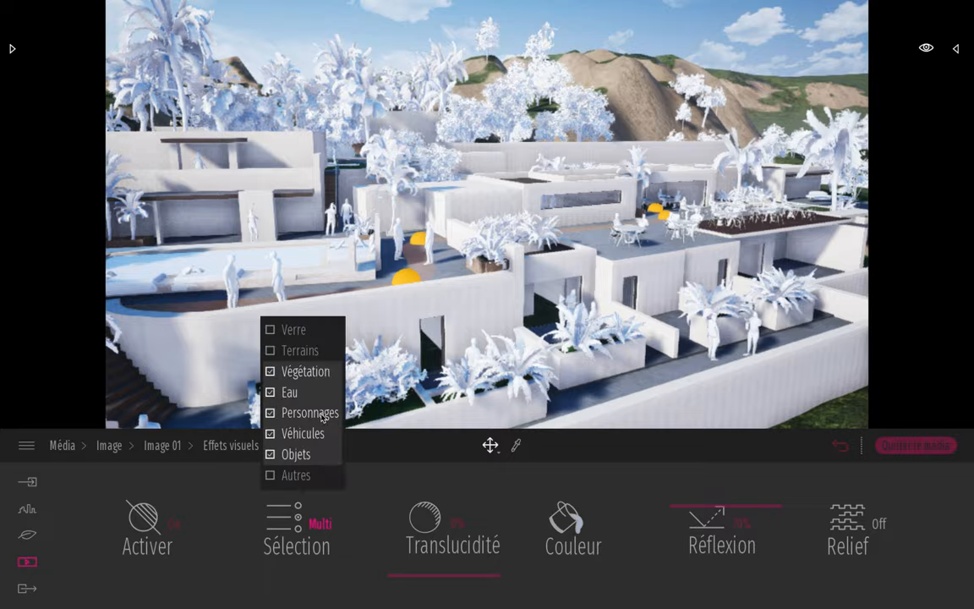
pyautogui.click(292, 351)
pyautogui.click(289, 330)
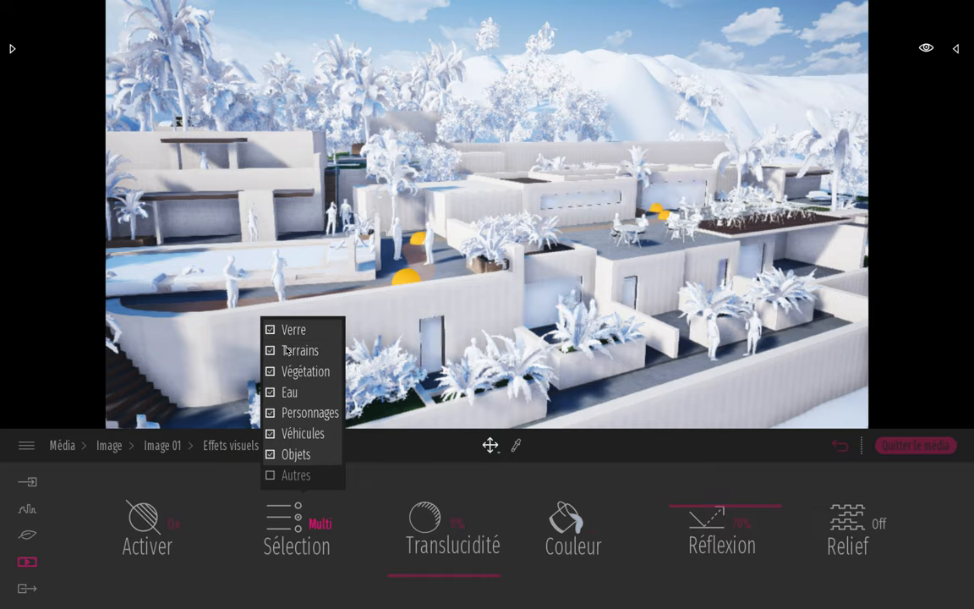
# Exclude Terrains, Végétation, Objets, Véhicules, Personnages and Eau from the clay render, keeping only Verre selected.
pyautogui.click(286, 352)
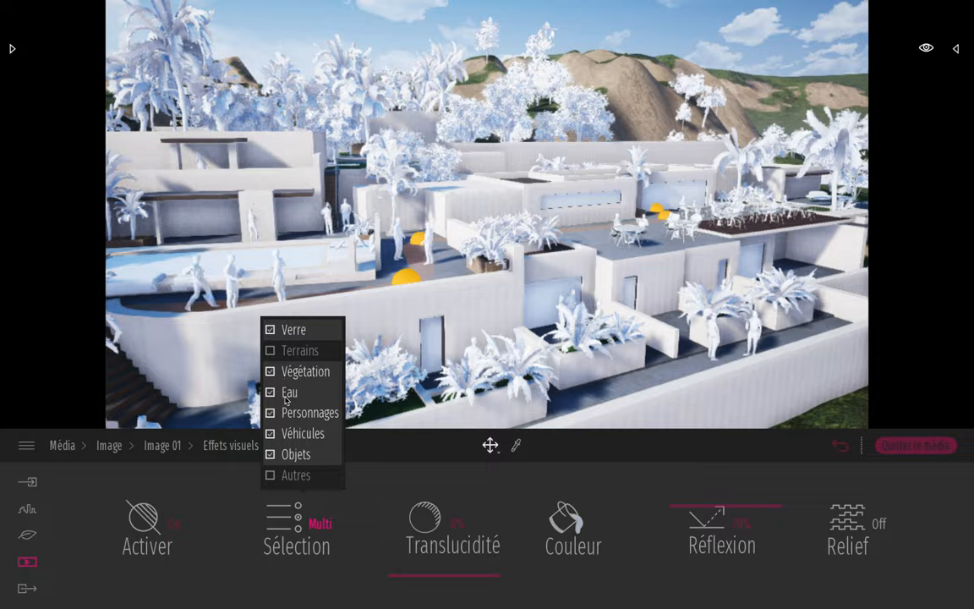
pyautogui.click(272, 372)
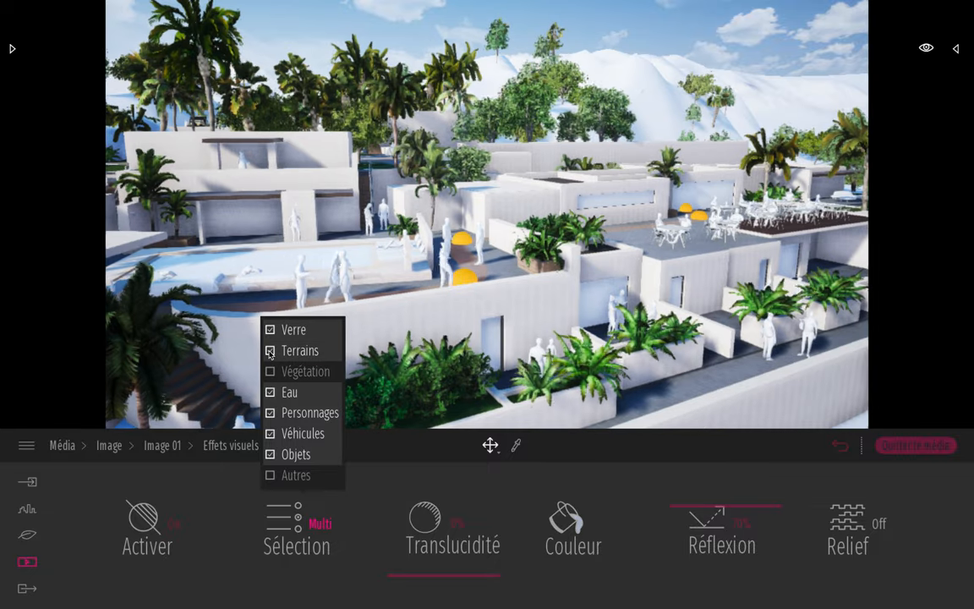
pyautogui.click(270, 350)
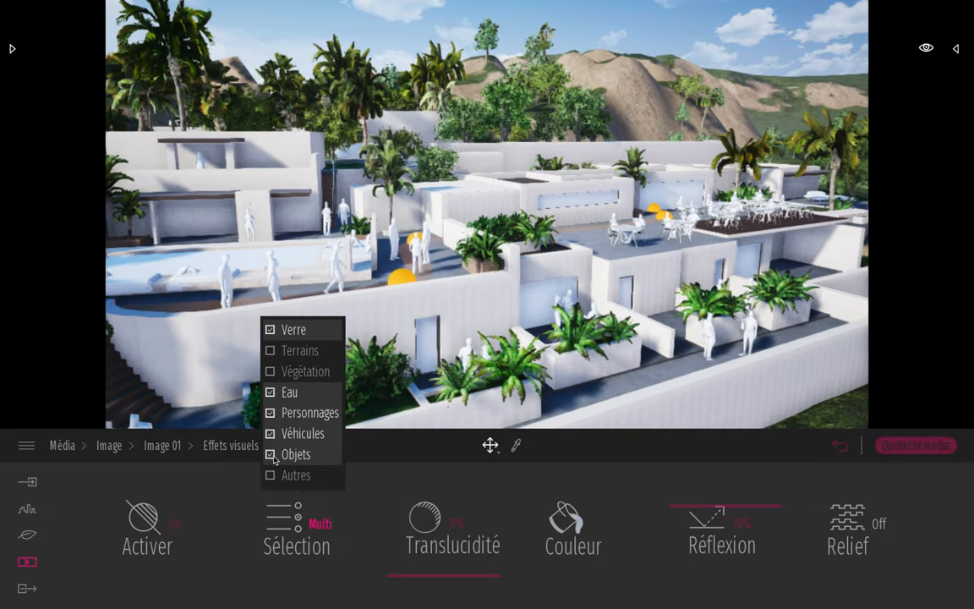
pyautogui.click(271, 454)
pyautogui.click(270, 433)
pyautogui.click(271, 413)
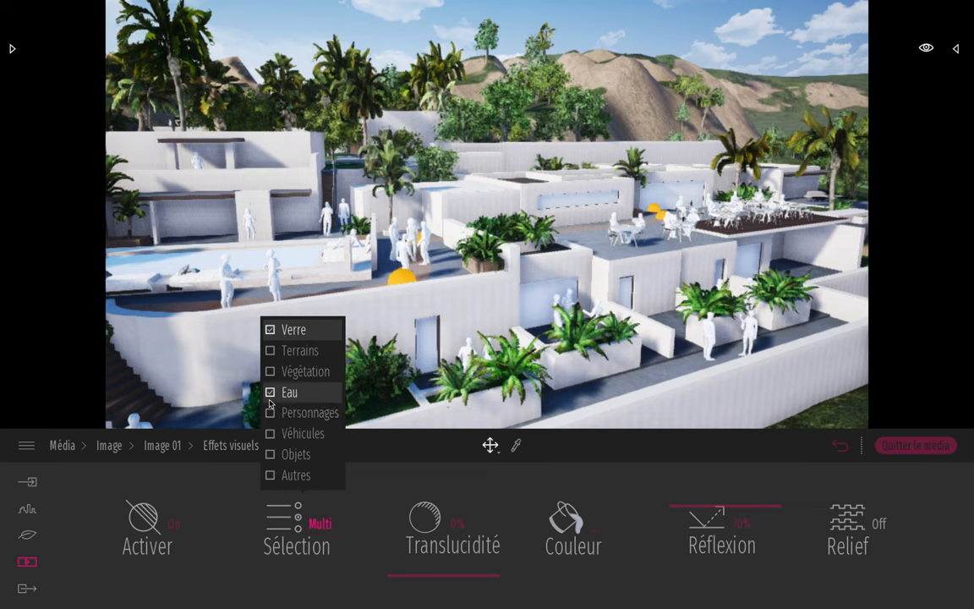
pyautogui.click(270, 392)
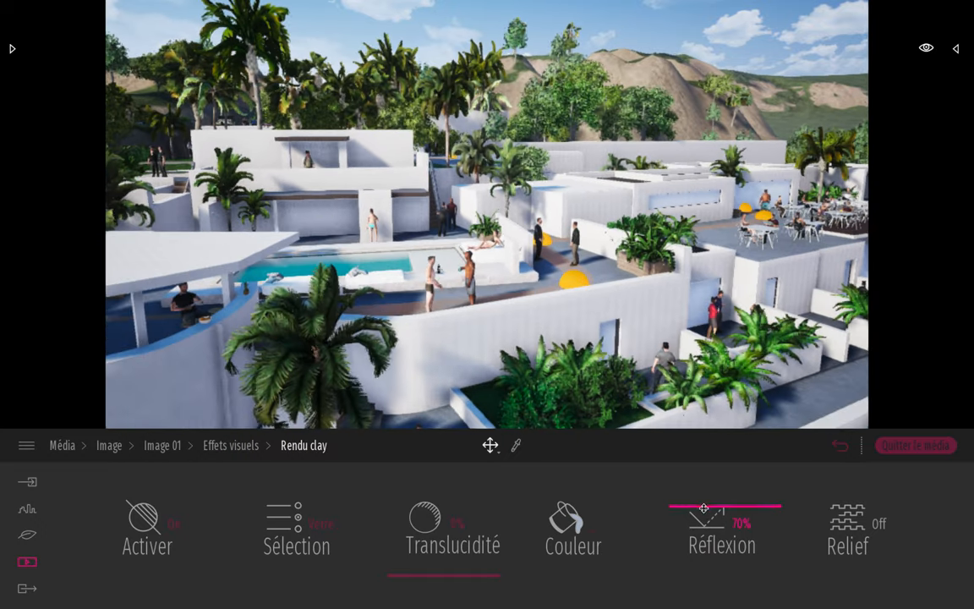
# Raise the clay render's reflection to 95%, and switch the clay render off and back on.
pyautogui.moveTo(704, 508)
pyautogui.mouseDown()
pyautogui.moveTo(711, 487)
pyautogui.moveTo(699, 489)
pyautogui.mouseUp()
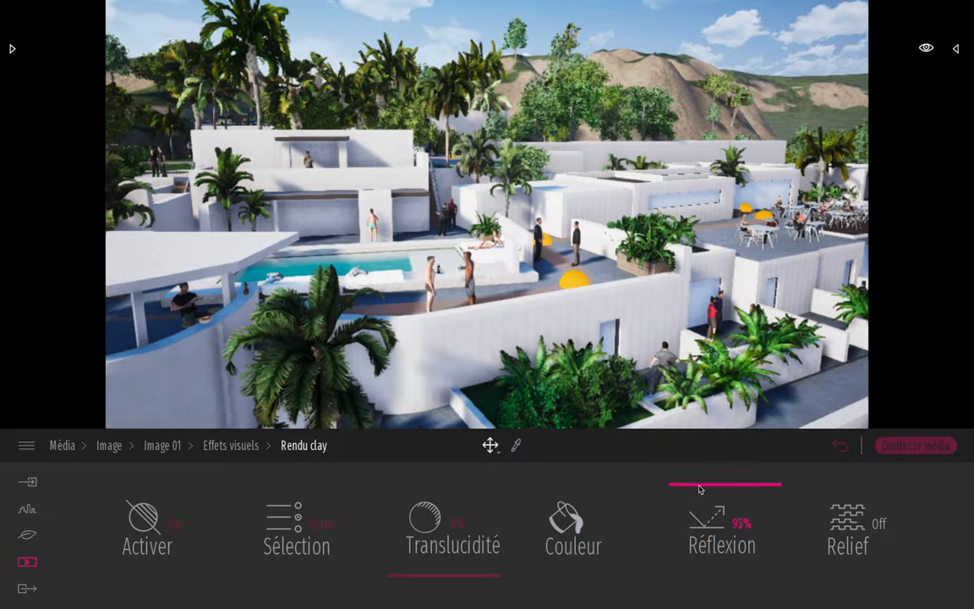
pyautogui.click(232, 449)
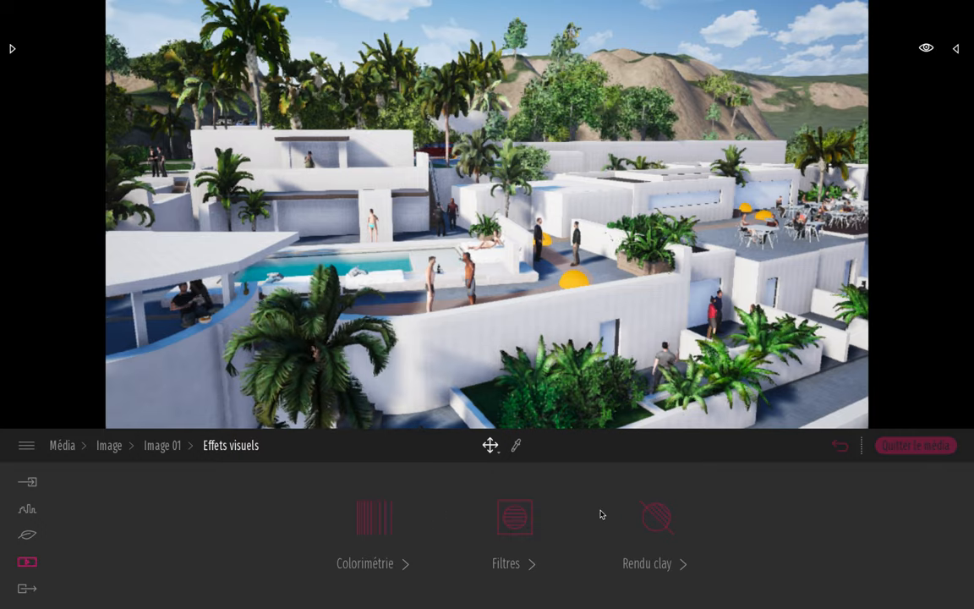
pyautogui.click(646, 518)
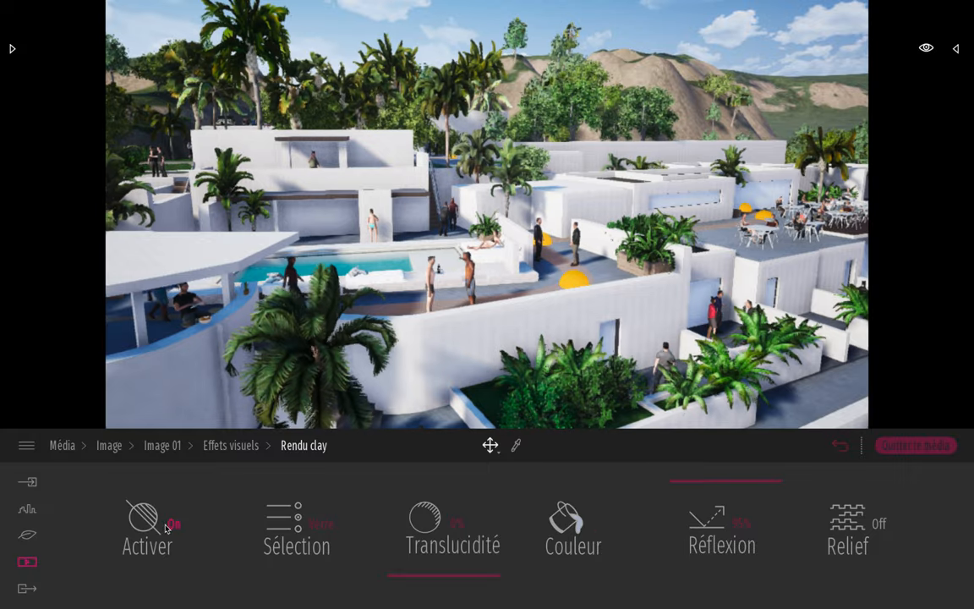
pyautogui.click(168, 526)
pyautogui.click(169, 528)
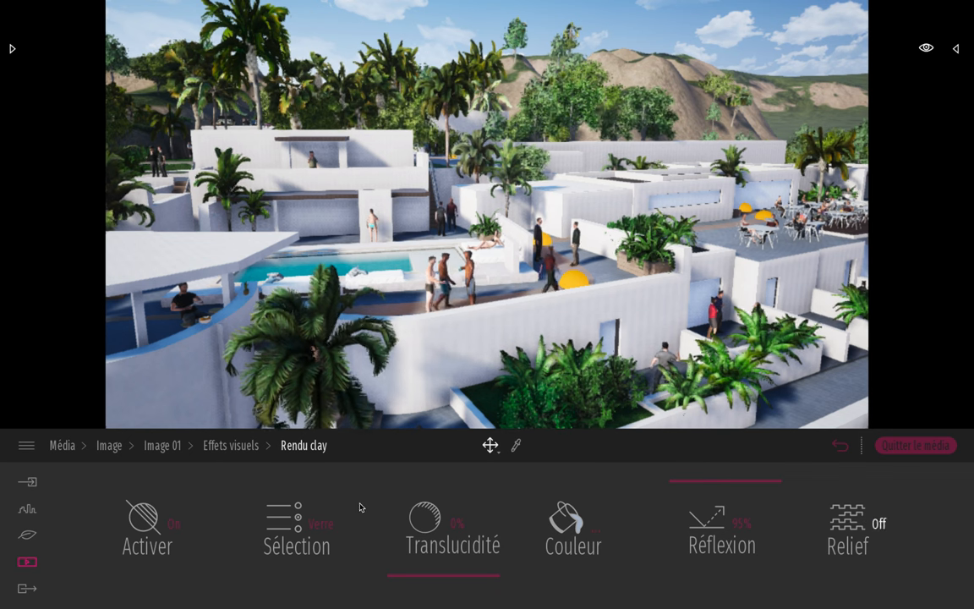
pyautogui.click(217, 451)
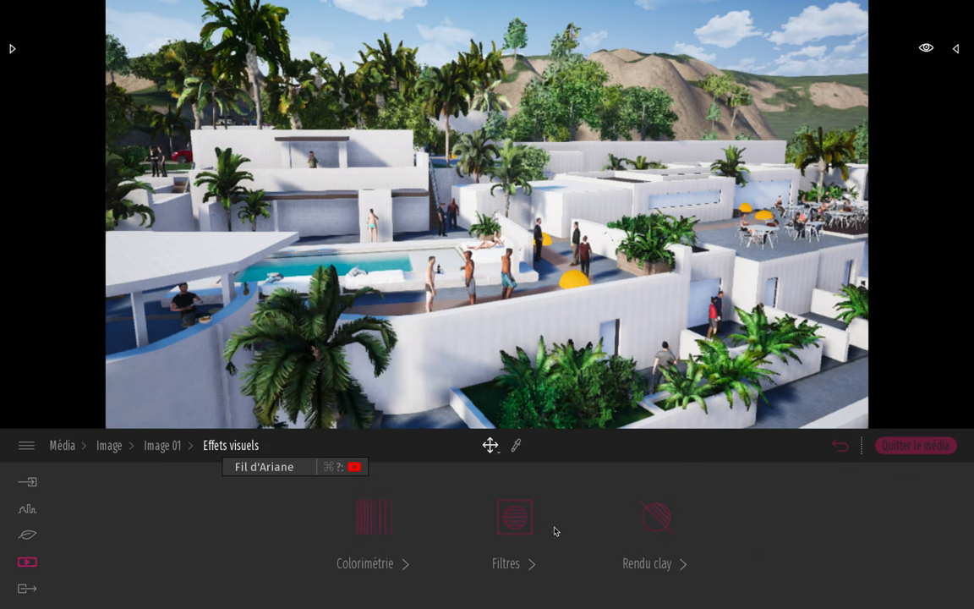
# Include Terrains, Végétation, Eau, Personnages, Véhicules, Objets and Autres in the clay render's selection alongside Verre.
pyautogui.click(670, 516)
pyautogui.click(310, 531)
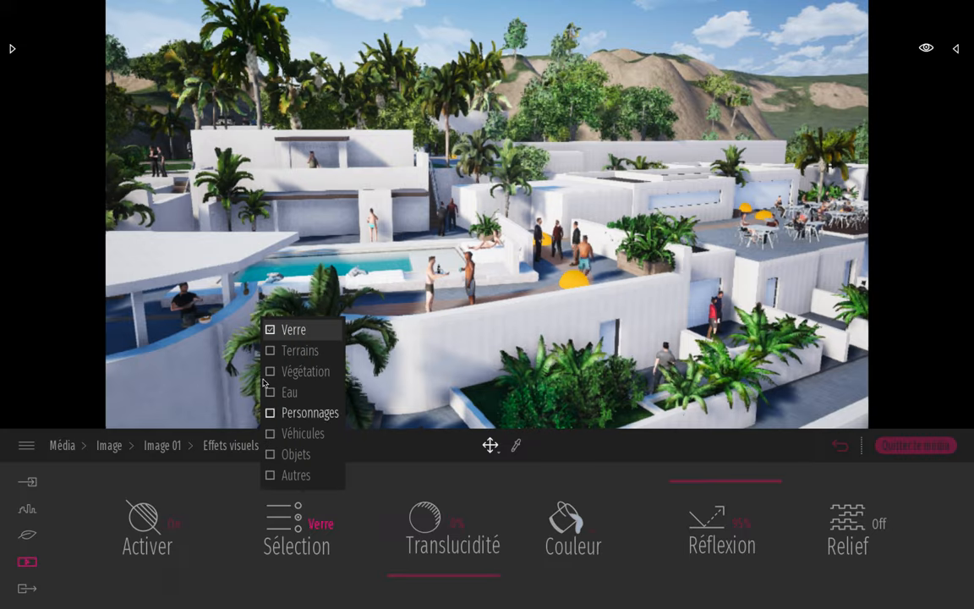
pyautogui.click(292, 352)
pyautogui.click(288, 372)
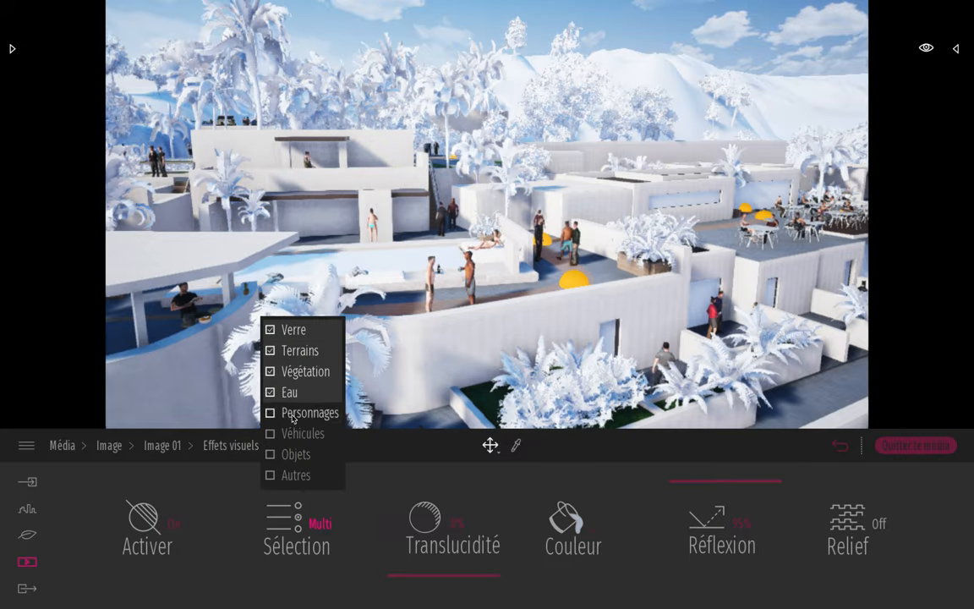
pyautogui.click(292, 415)
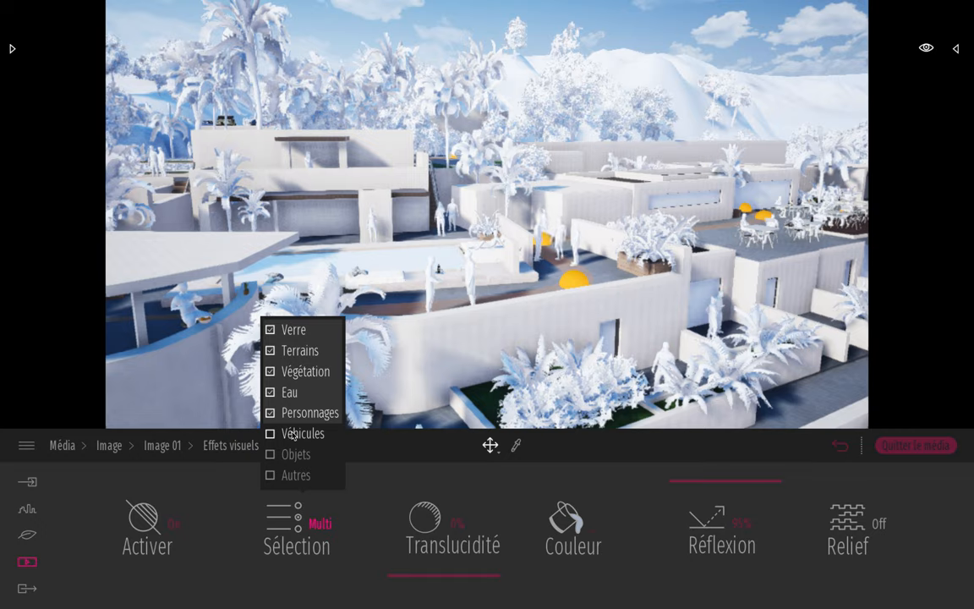
pyautogui.click(293, 476)
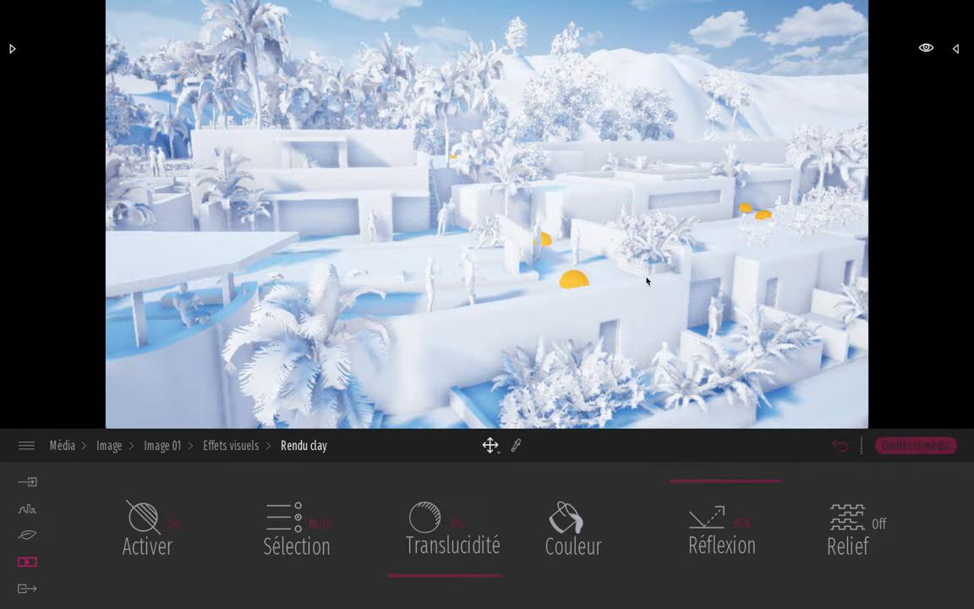
# Try the clay render's reflection at 100% and finish by setting it to 0%.
pyautogui.moveTo(647, 281); pyautogui.dragTo(520, 507)
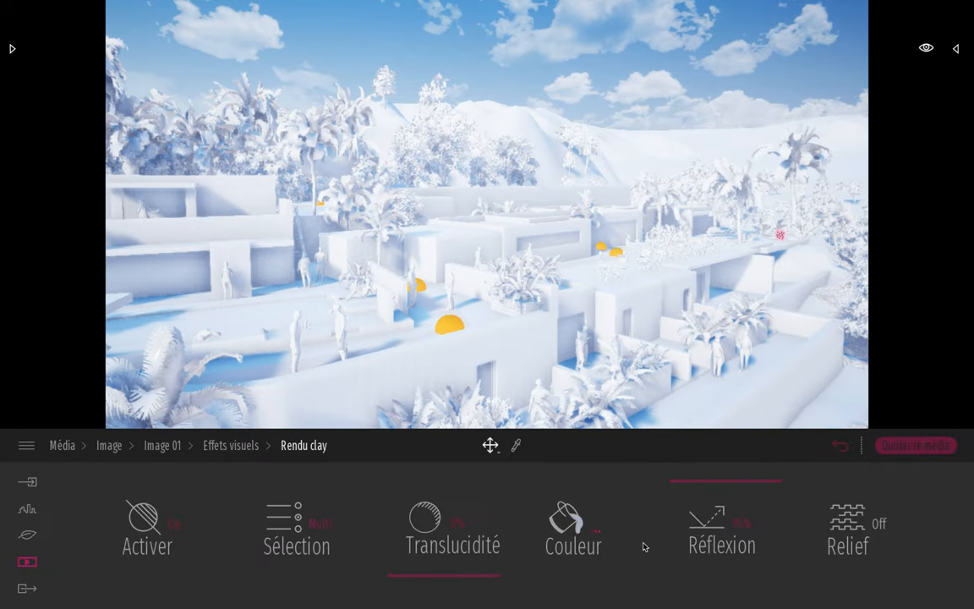
pyautogui.moveTo(710, 489); pyautogui.dragTo(725, 467)
pyautogui.click(718, 546)
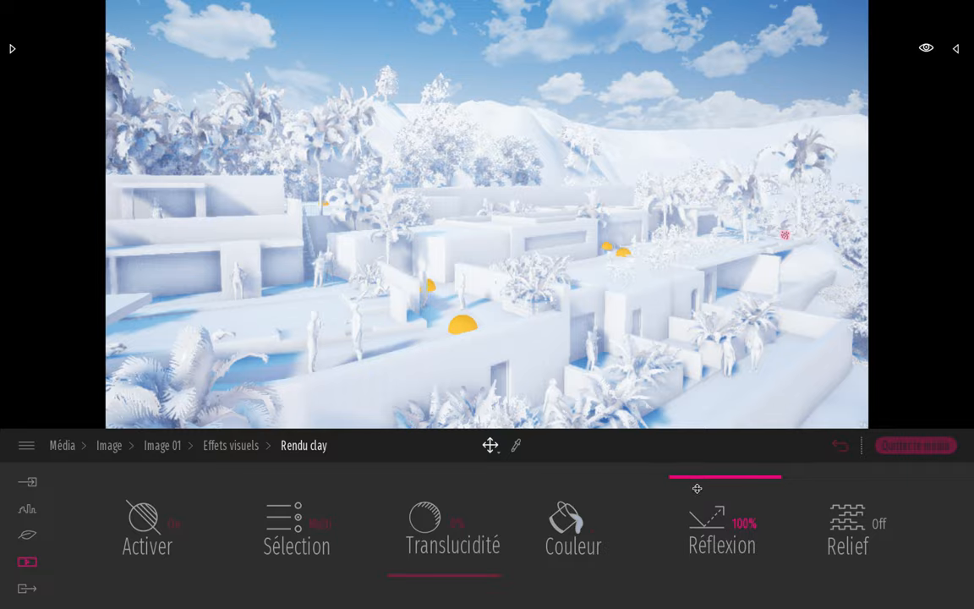
pyautogui.moveTo(697, 488); pyautogui.dragTo(709, 607)
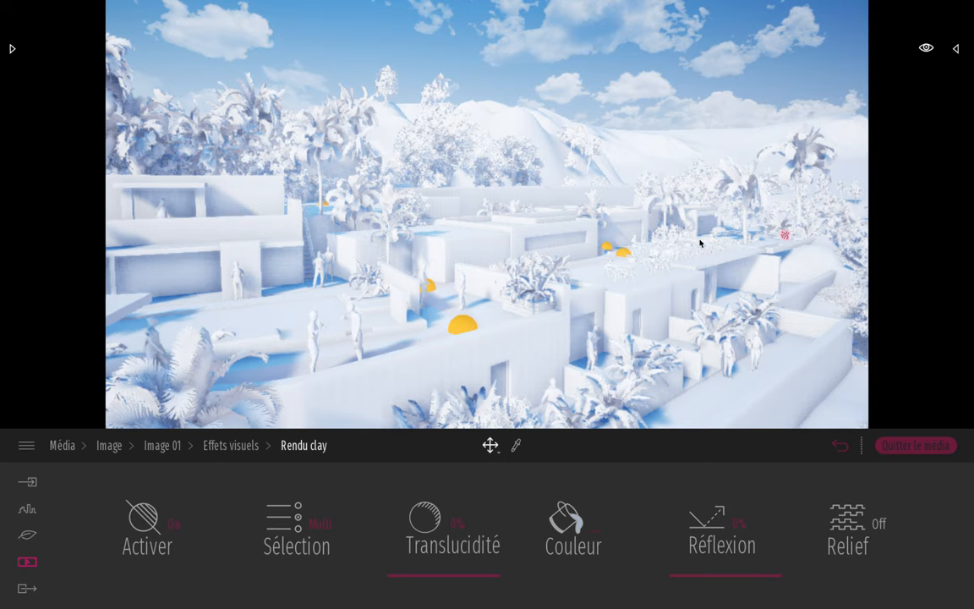
# Examine the full clay render of the villa and its surroundings from several wider viewpoints.
pyautogui.moveTo(700, 244)
pyautogui.mouseDown(button='right')
pyautogui.moveTo(617, 242)
pyautogui.moveTo(690, 245)
pyautogui.mouseUp(button='right')
pyautogui.press('s')
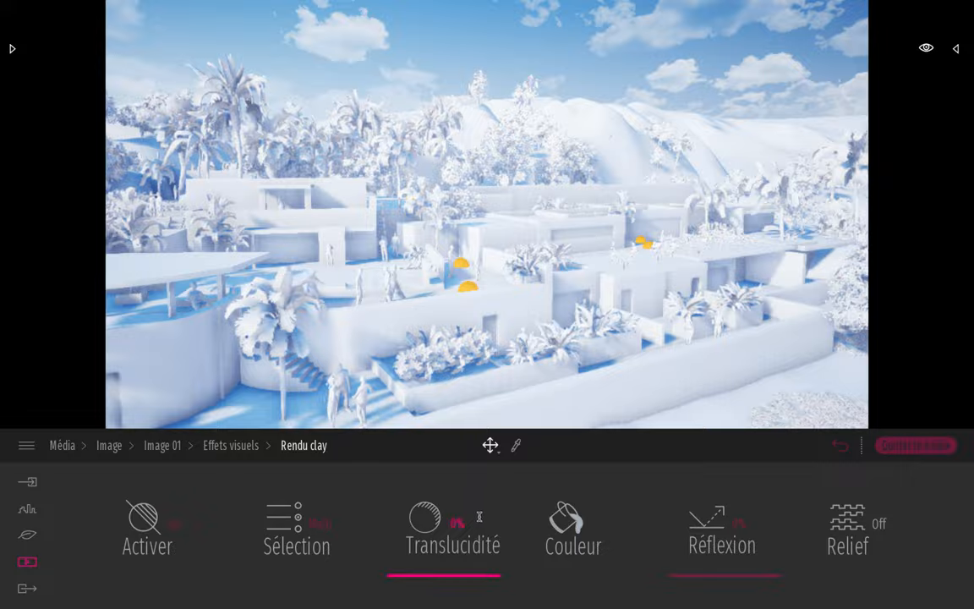
pyautogui.press('q')
pyautogui.press('q')
pyautogui.press('z')
pyautogui.moveTo(544, 263)
pyautogui.mouseDown(button='right')
pyautogui.moveTo(592, 274)
pyautogui.moveTo(536, 268)
pyautogui.mouseUp(button='right')
pyautogui.press('q')
pyautogui.press('d')
pyautogui.press('s')
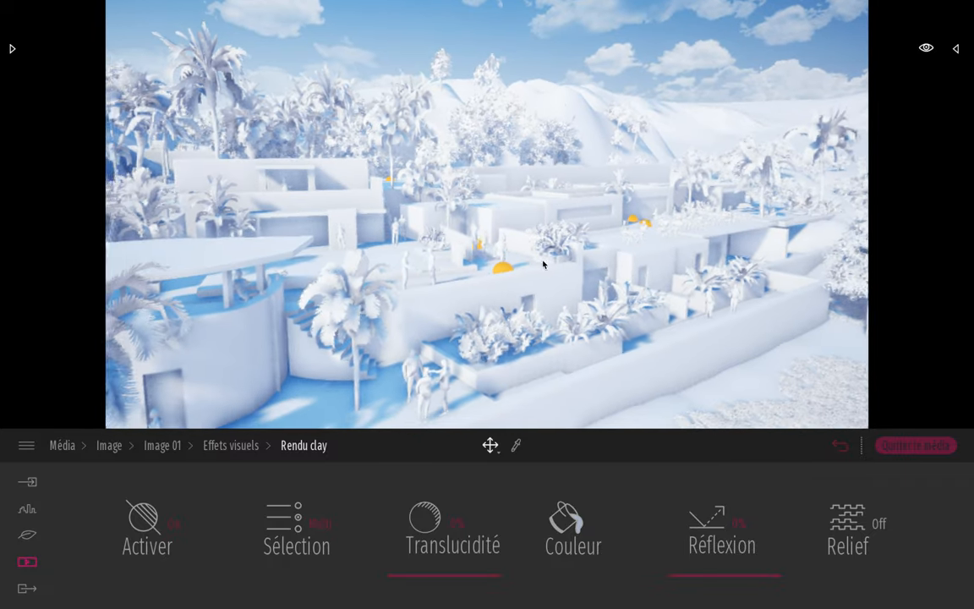